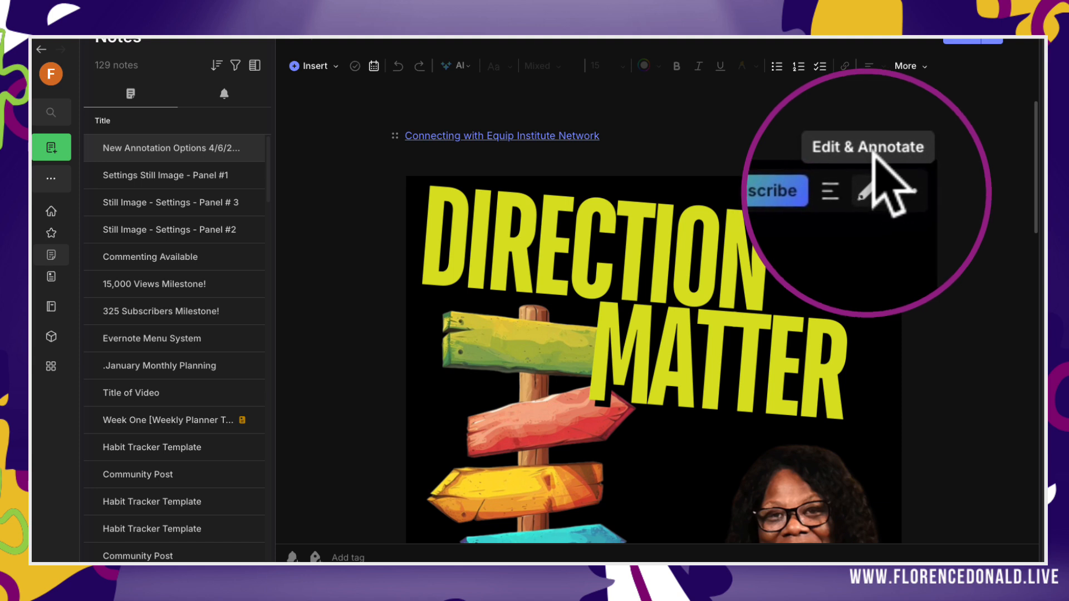
Open DirectionMatterBlogImage.png for annotation and set the pen to blue with the thinnest line
click(866, 192)
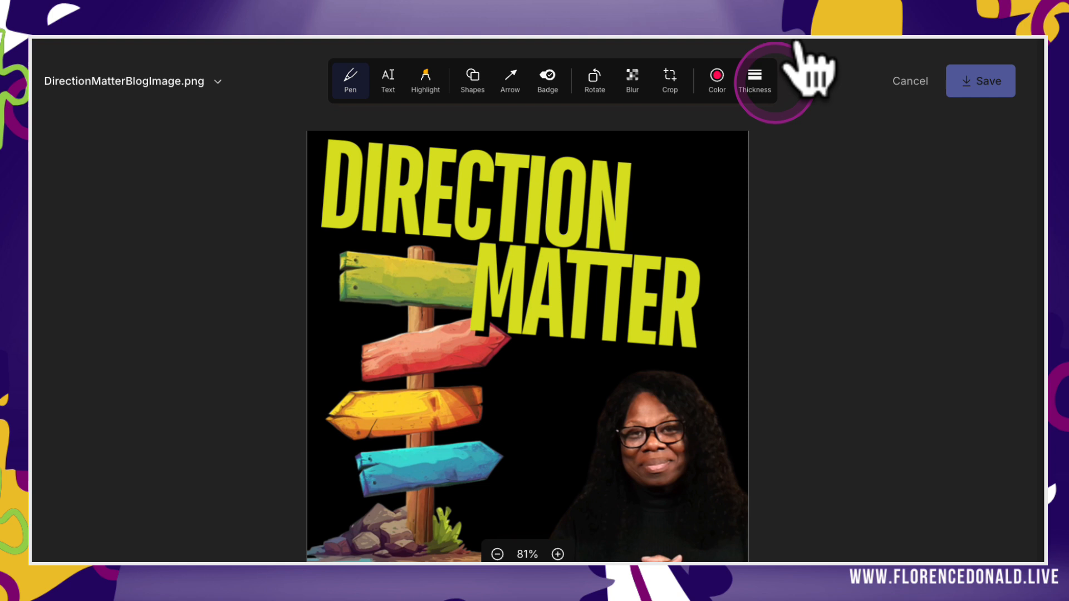
click(718, 78)
click(679, 131)
click(716, 131)
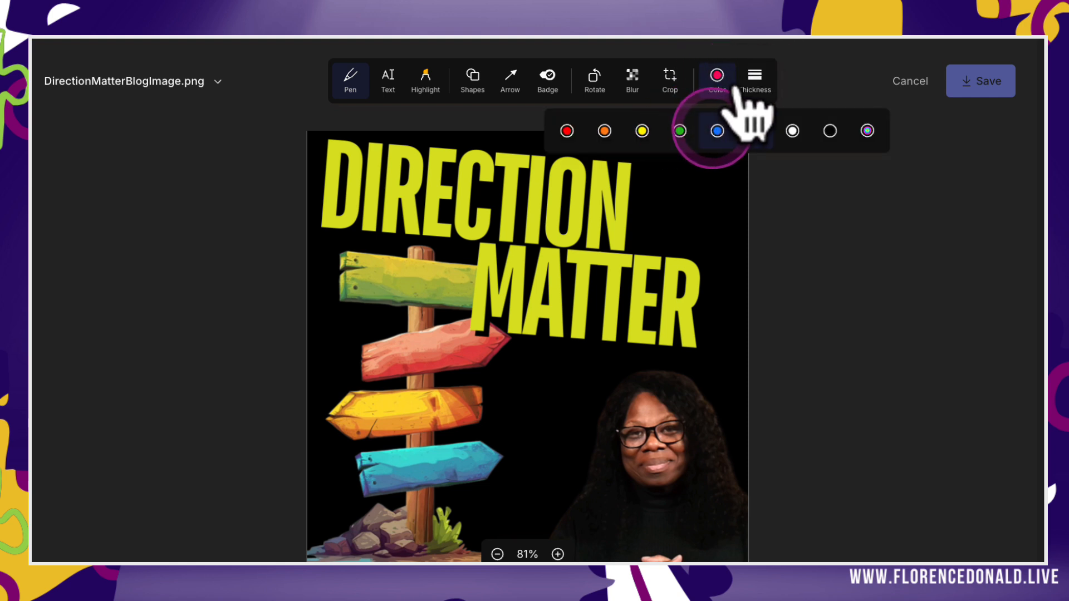
click(754, 78)
click(717, 129)
click(679, 130)
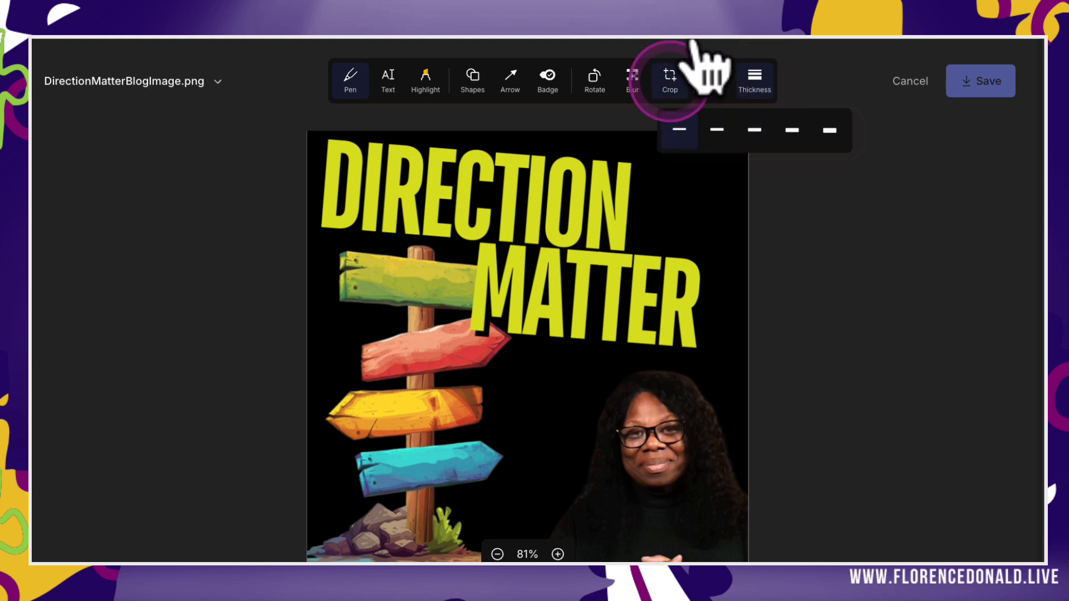
Try cropping the image to its upper part around the DIRECTION MATTER title
click(670, 78)
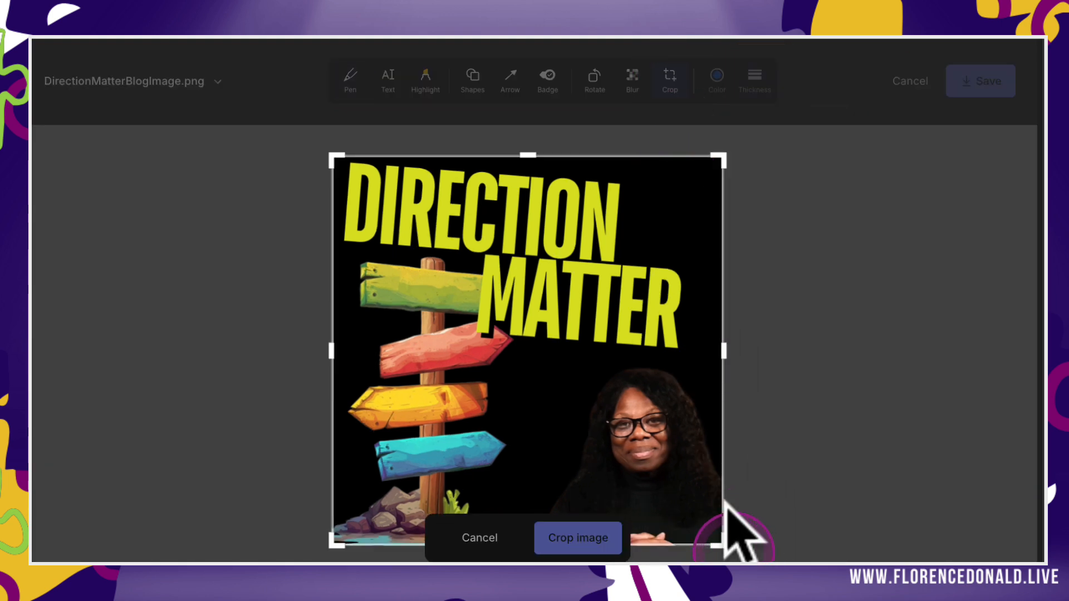
drag(717, 539, 703, 350)
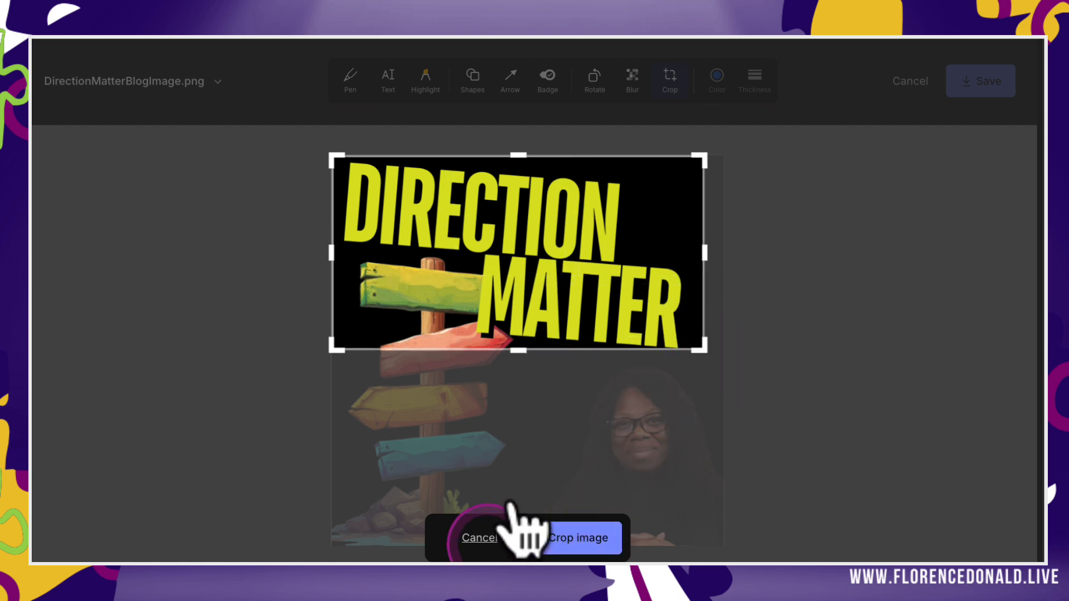
click(480, 537)
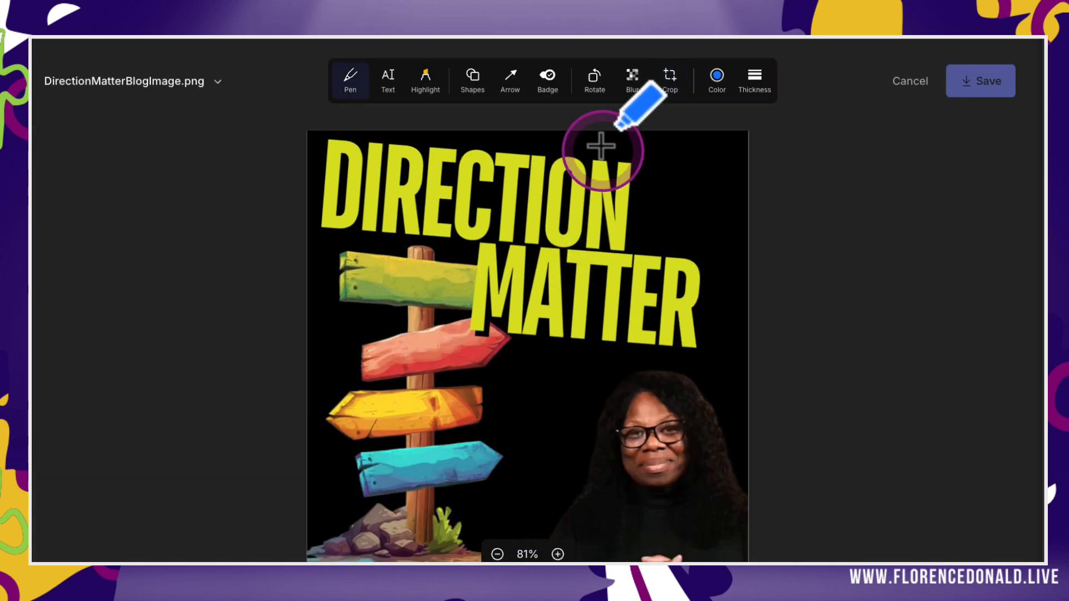
Blur part of the woman's face in the image, including one eye, and discard the changes
click(632, 74)
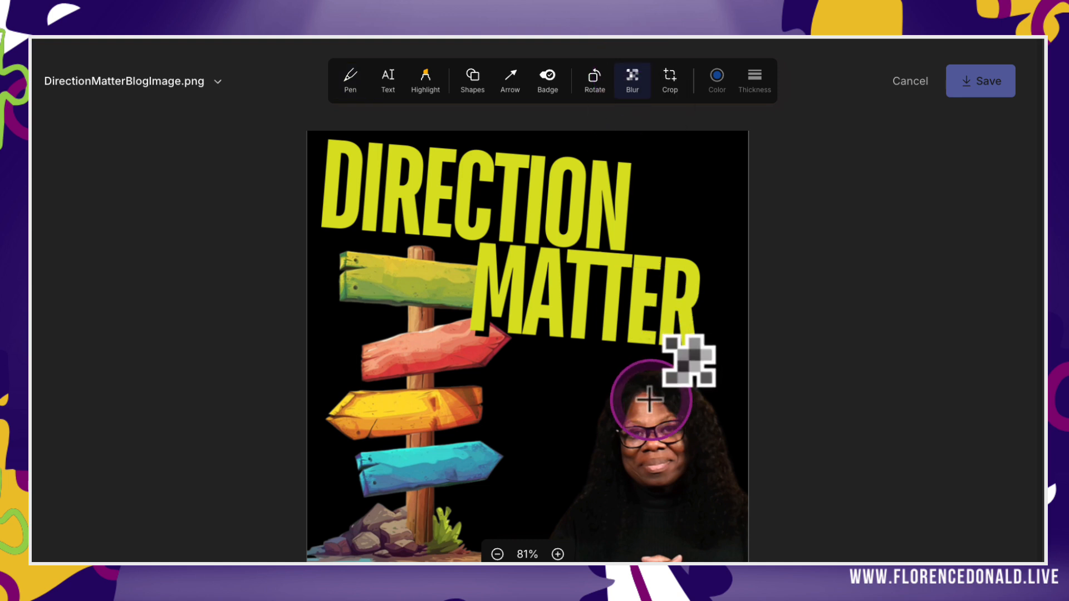
drag(649, 404, 684, 503)
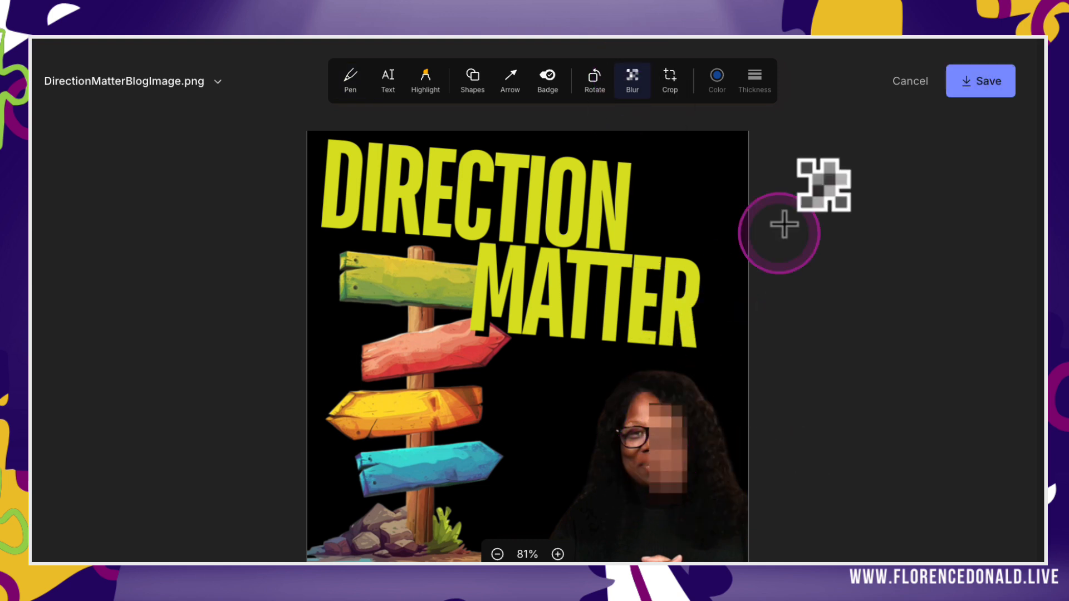
click(899, 81)
click(639, 330)
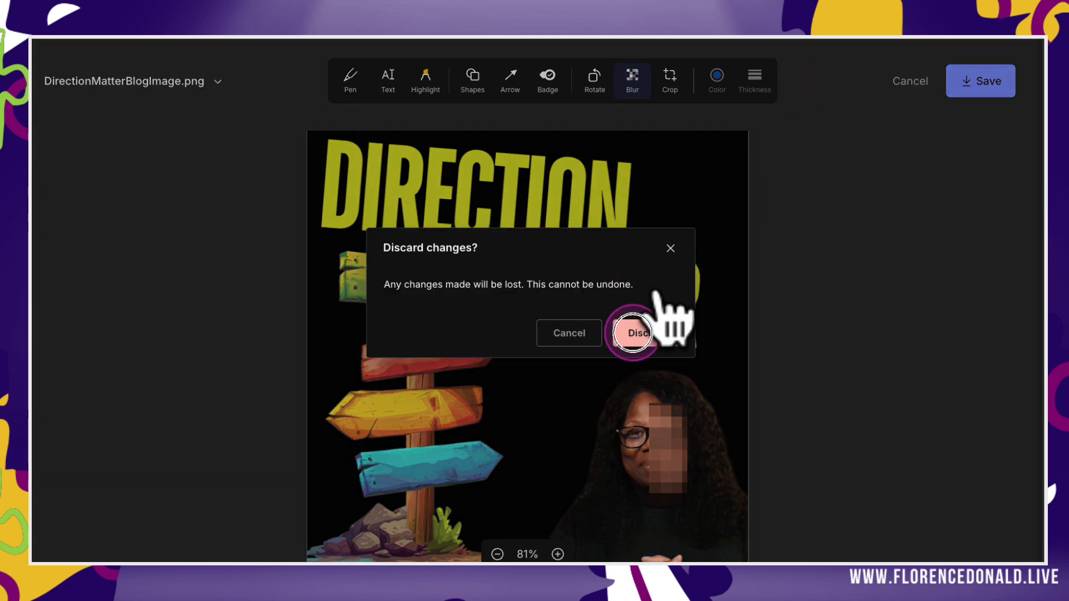
Reopen the image for annotation and add green check, blue question mark, red X, orange exclamation and pink heart badges near its right side
click(866, 123)
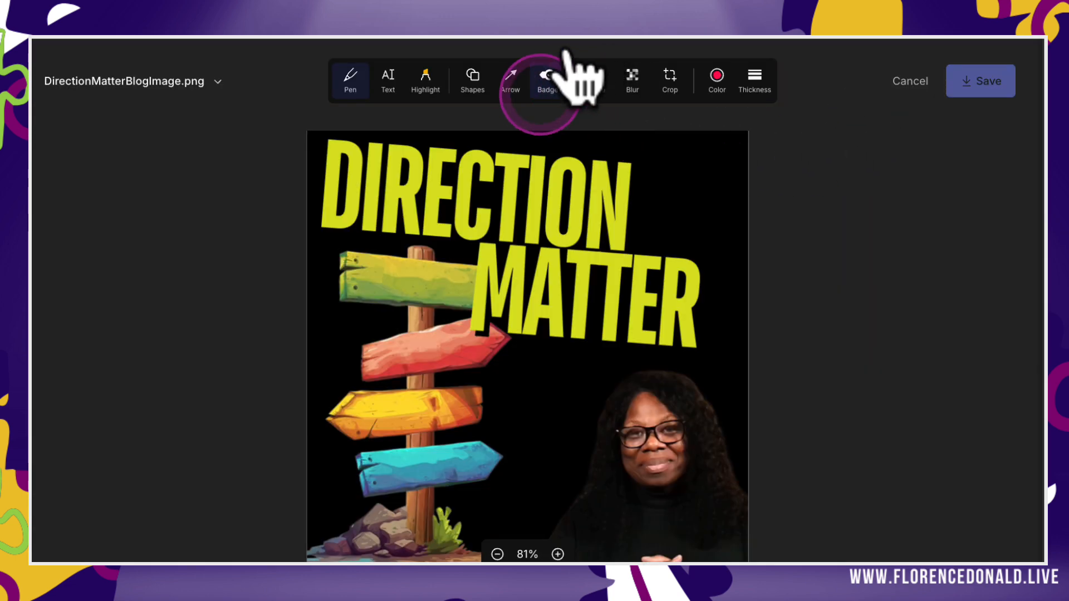
click(548, 77)
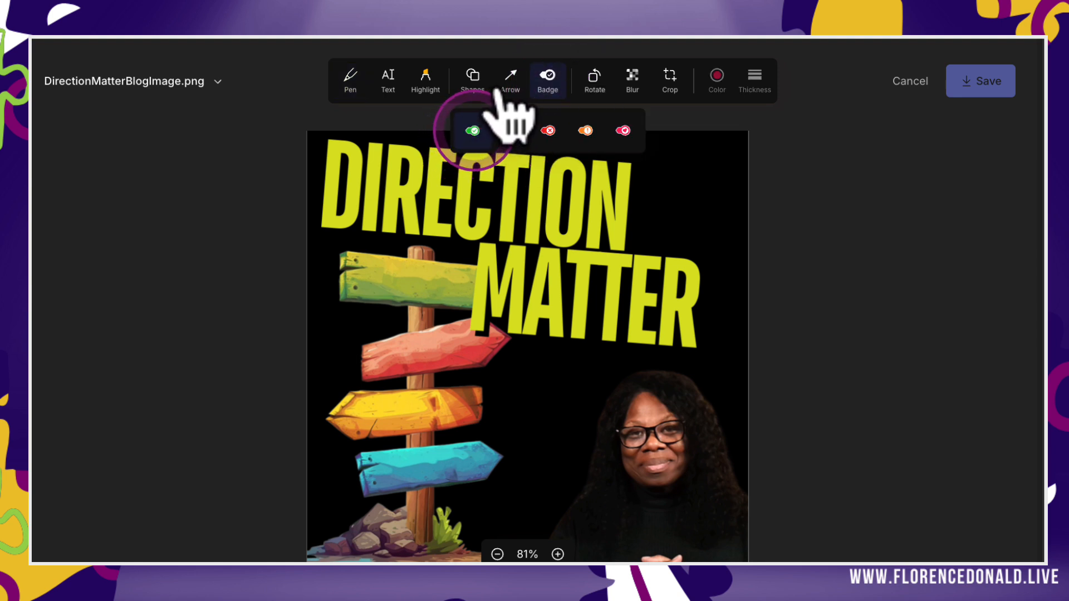
click(473, 130)
click(688, 168)
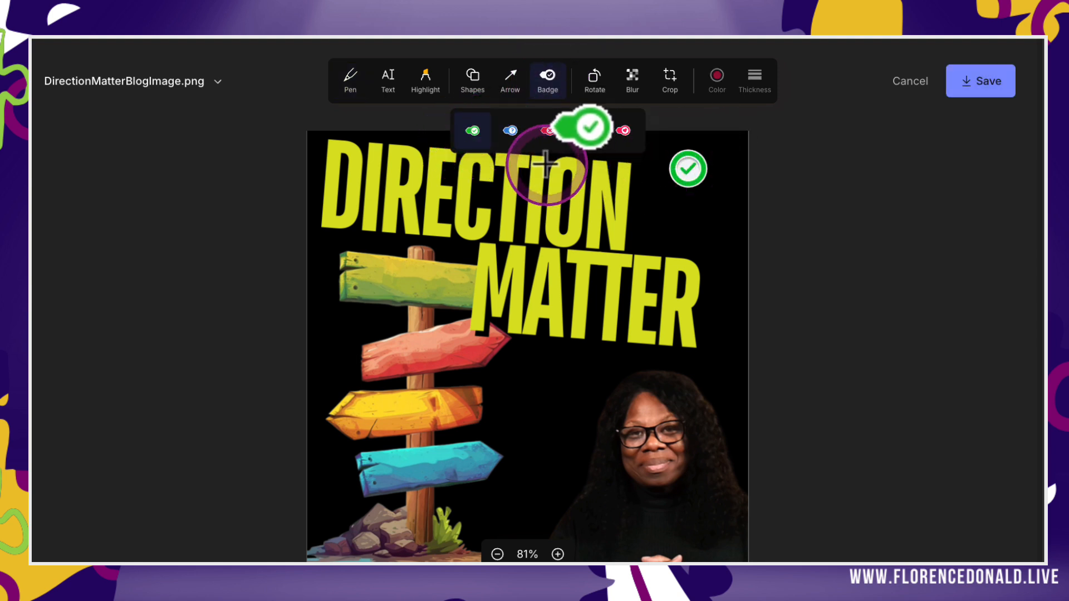
click(508, 133)
click(693, 224)
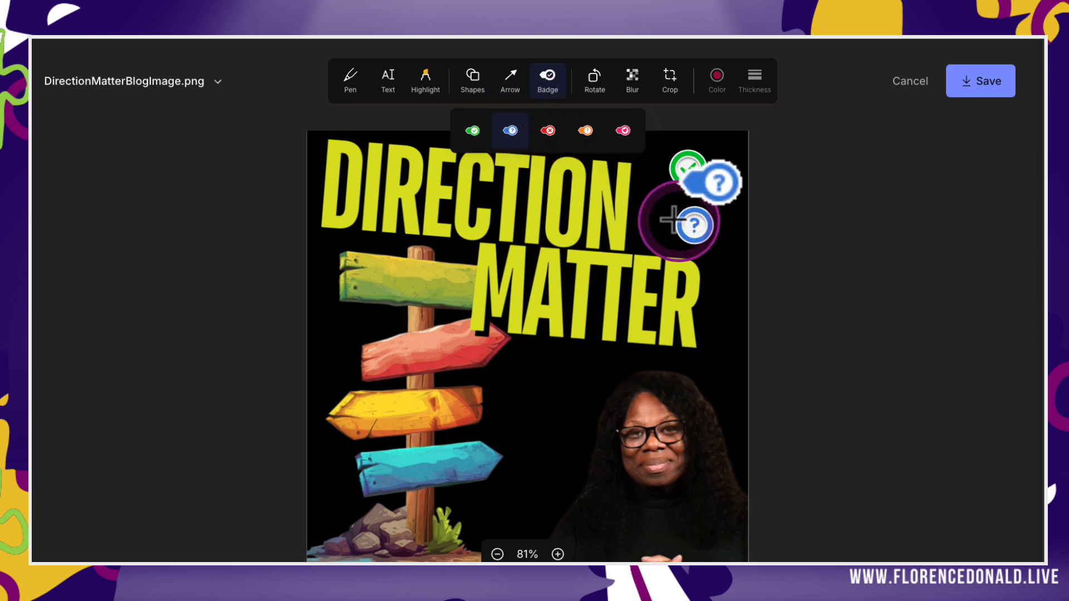
click(545, 130)
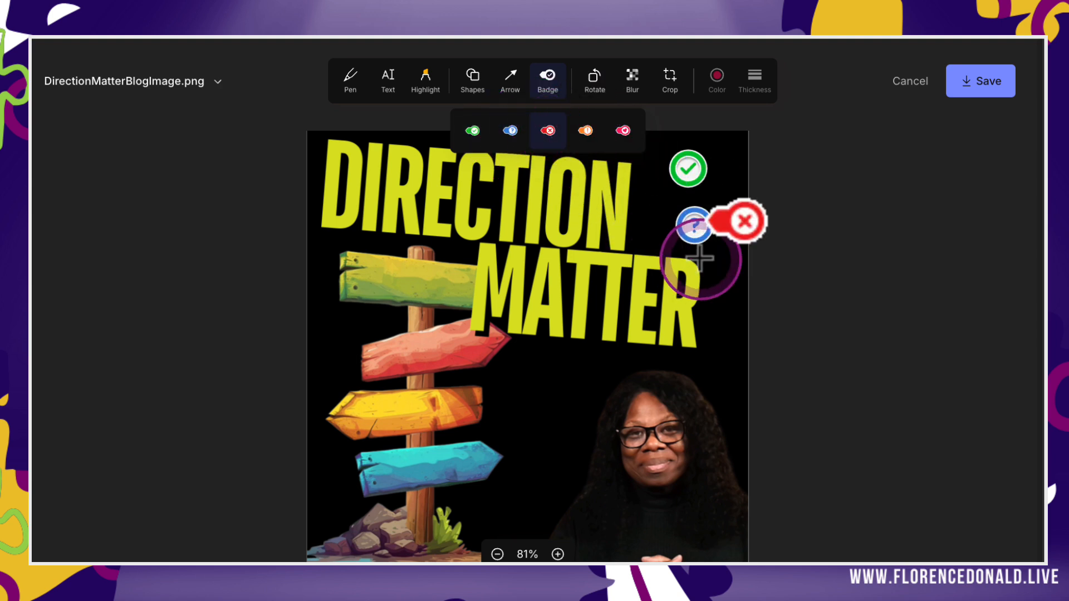
click(709, 261)
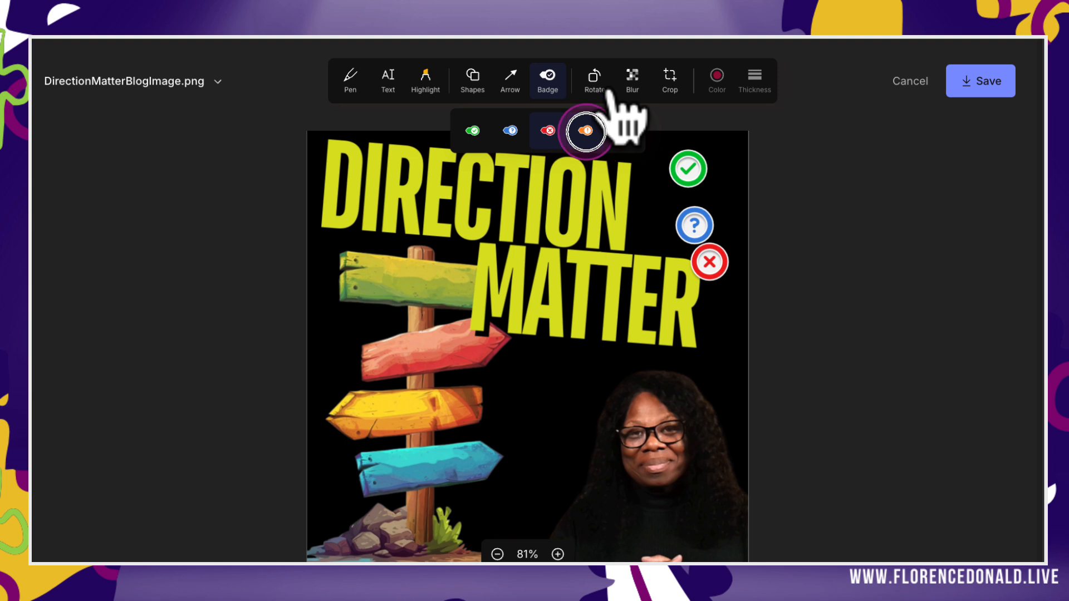
click(732, 325)
click(623, 130)
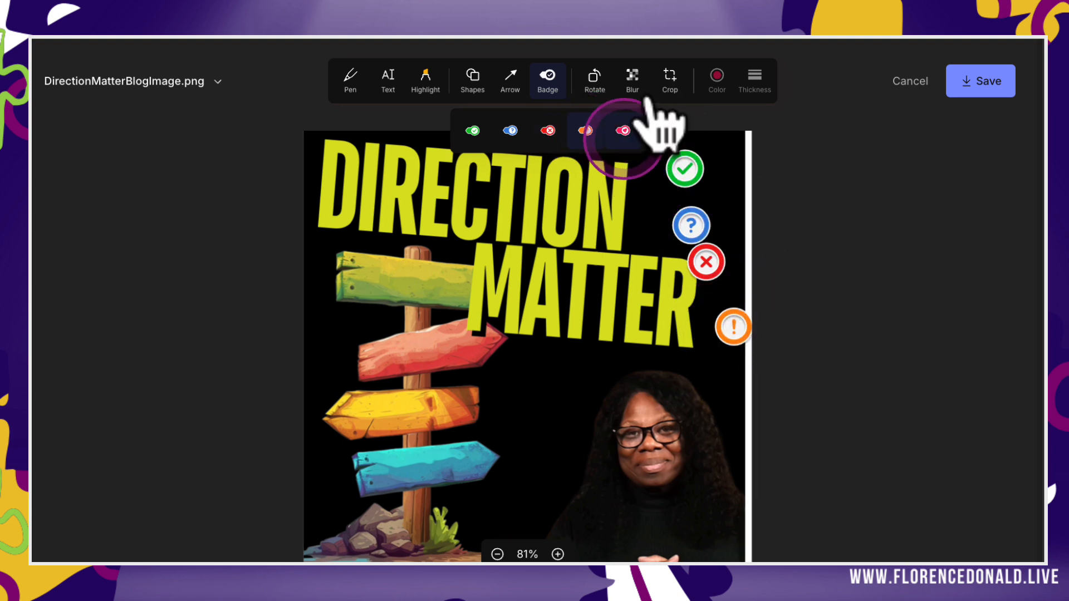
click(717, 370)
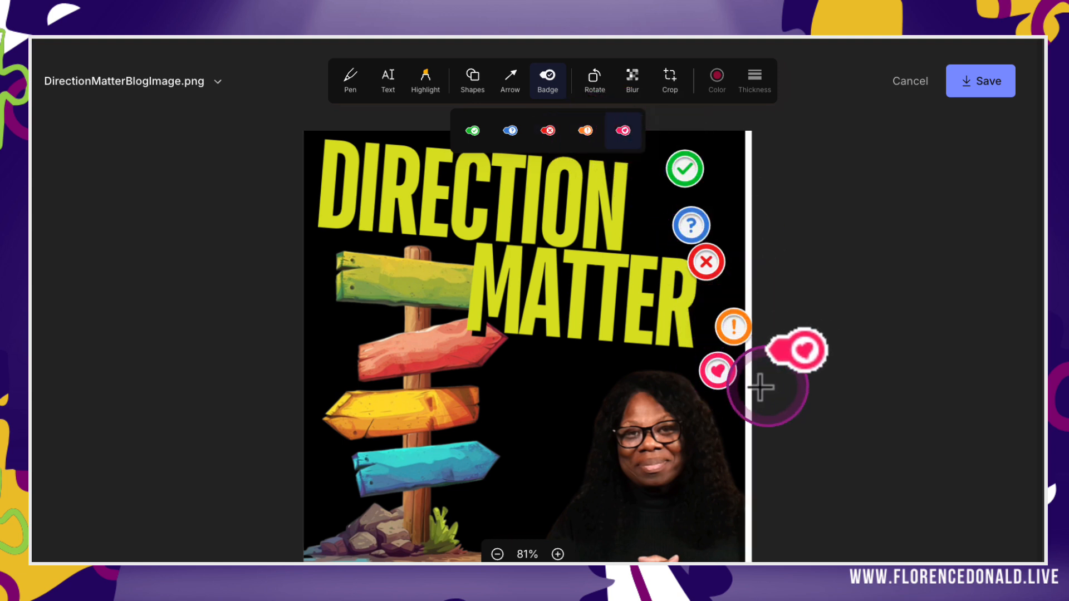
Line up the five badges in an evenly spaced vertical column along the image's right edge
click(690, 168)
drag(714, 155, 737, 148)
click(699, 222)
drag(715, 186, 721, 158)
drag(714, 204, 713, 207)
drag(704, 264, 716, 255)
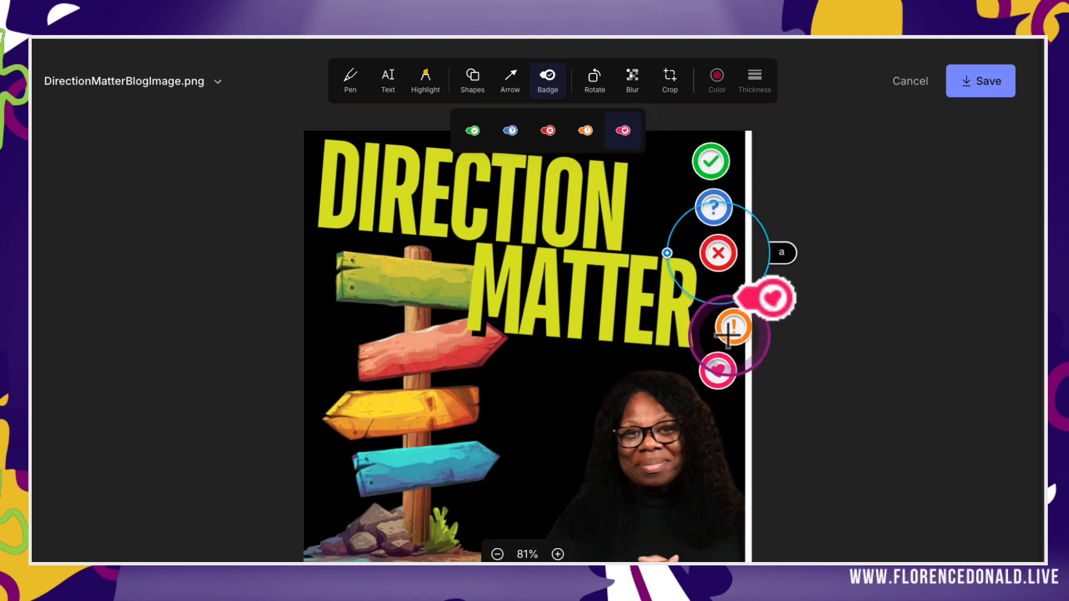
drag(727, 333, 722, 308)
drag(720, 379, 725, 350)
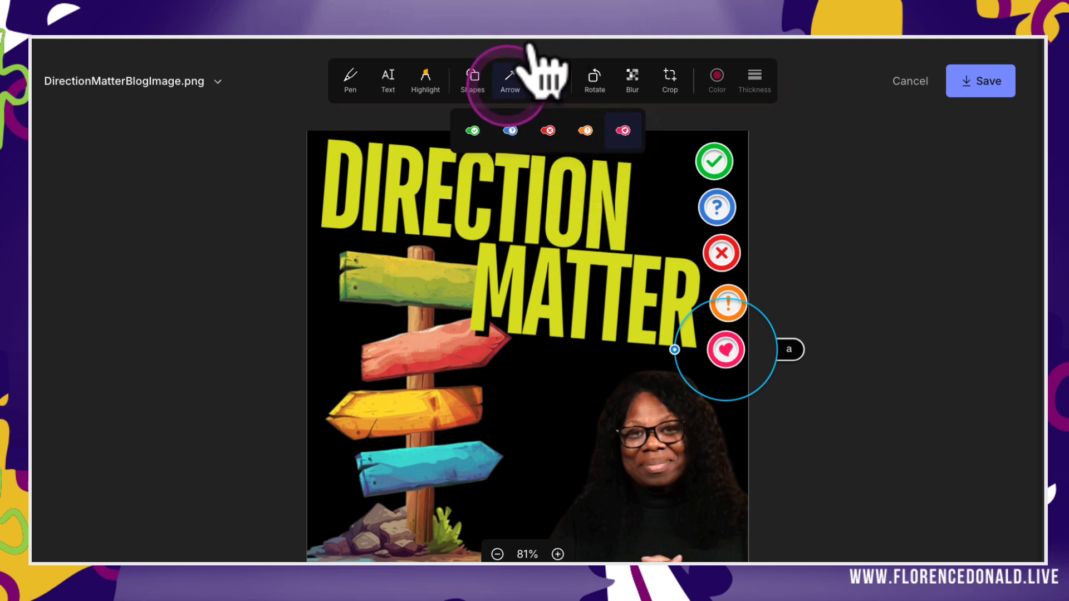
Draw an arrow from the red sign to the woman's head and colour it blue
click(510, 76)
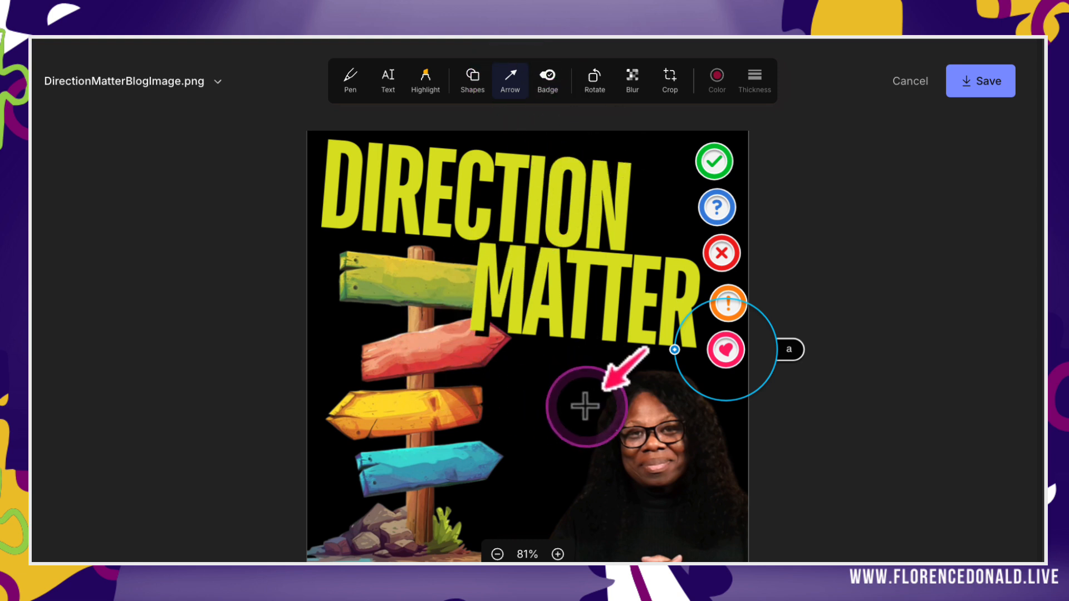
drag(503, 367, 606, 402)
drag(737, 230, 697, 267)
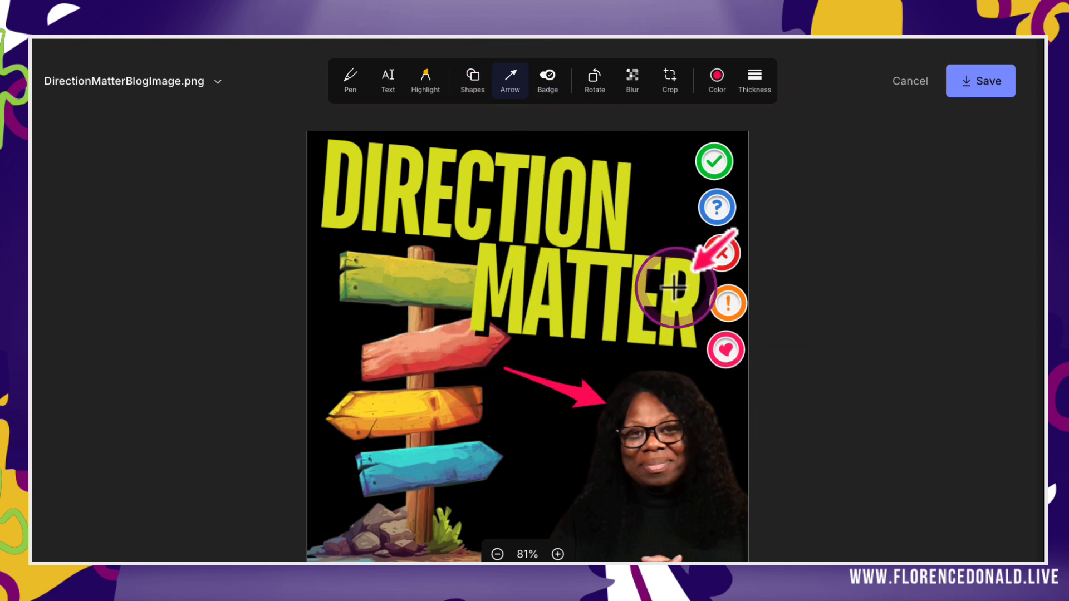
click(560, 400)
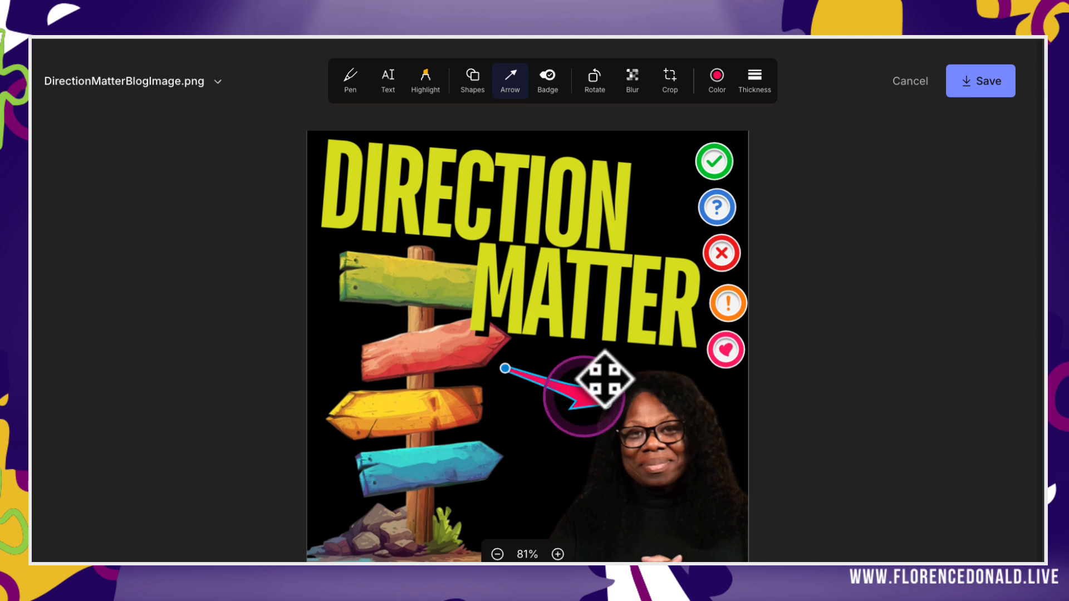
click(716, 78)
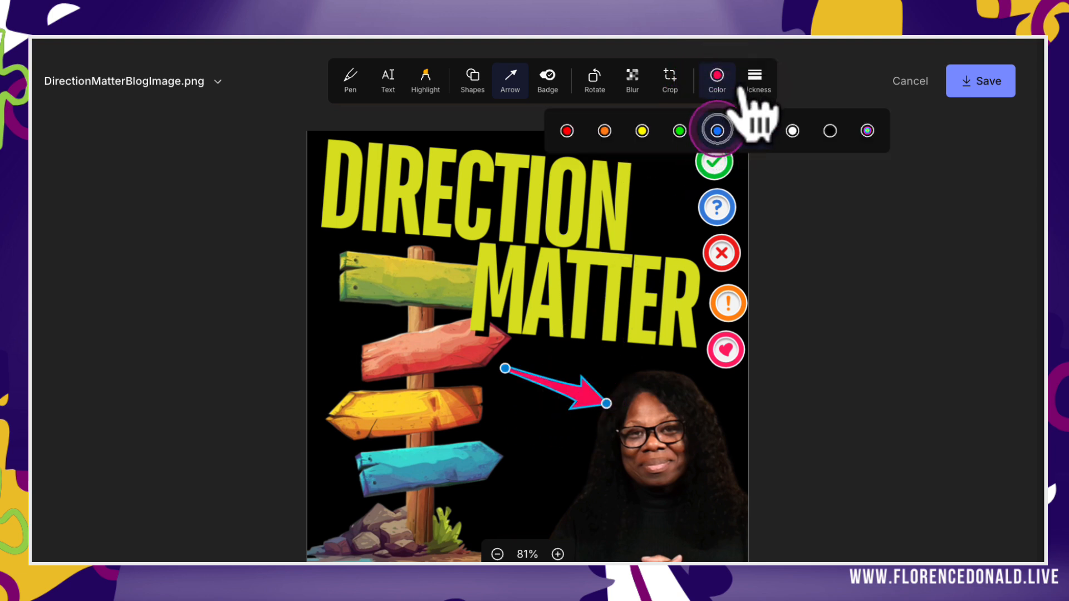
click(717, 130)
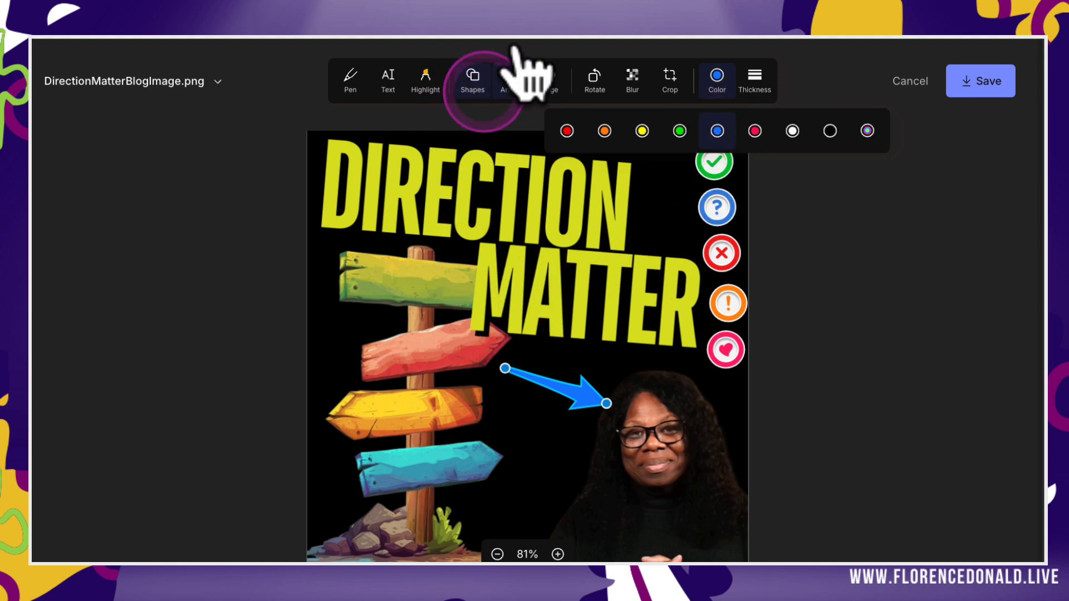
Draw a vertical line just left of the signs and colour it purple using the custom colour wheel
click(472, 78)
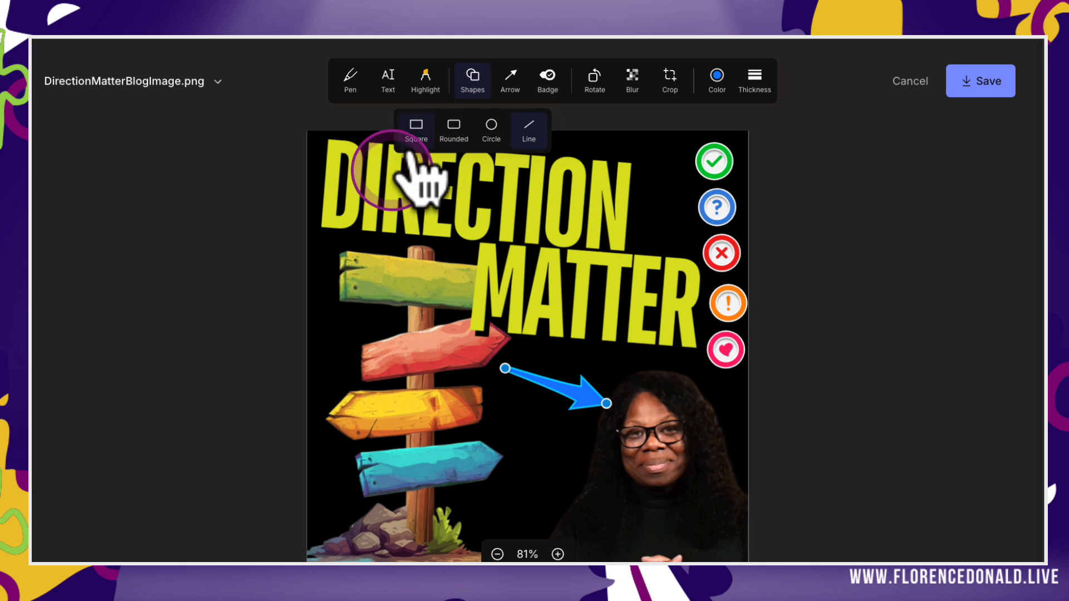
drag(326, 273, 324, 388)
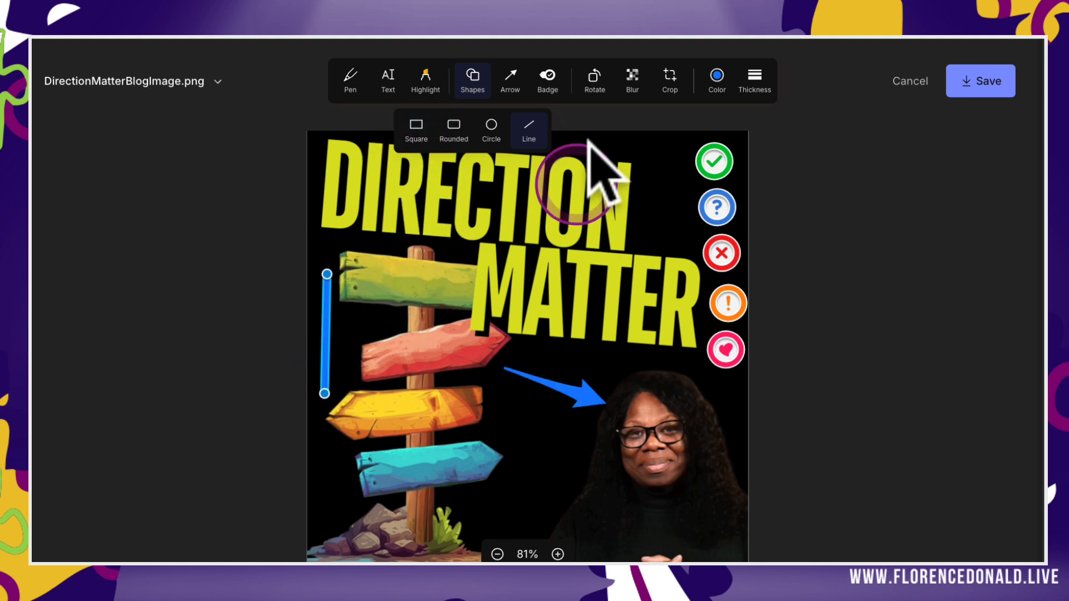
click(718, 78)
click(867, 130)
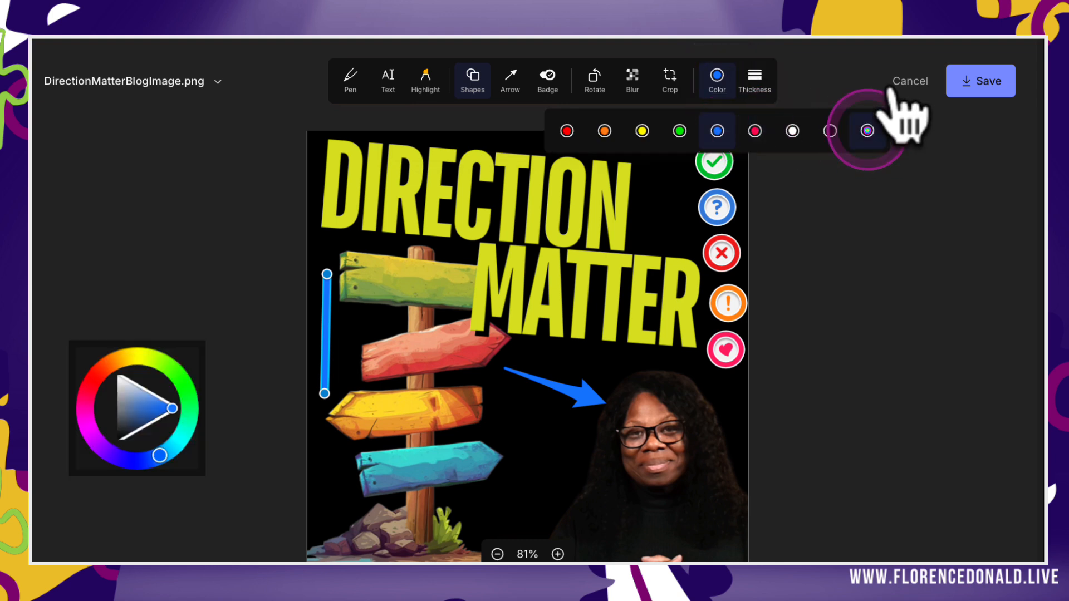
click(109, 370)
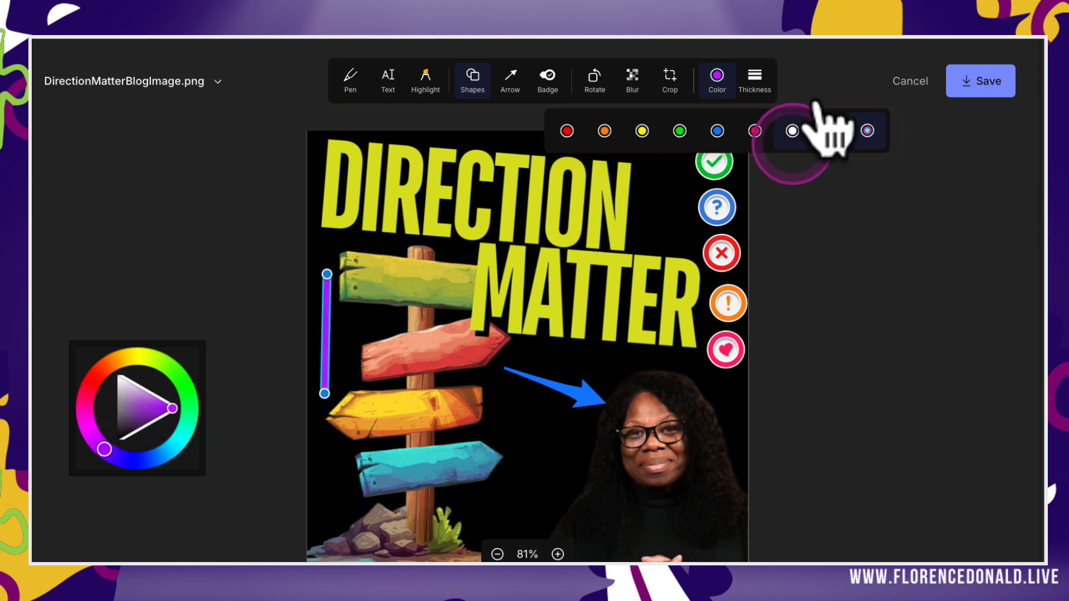
Place a horizontal purple line beyond the image's right edge and discard all annotation changes
click(839, 299)
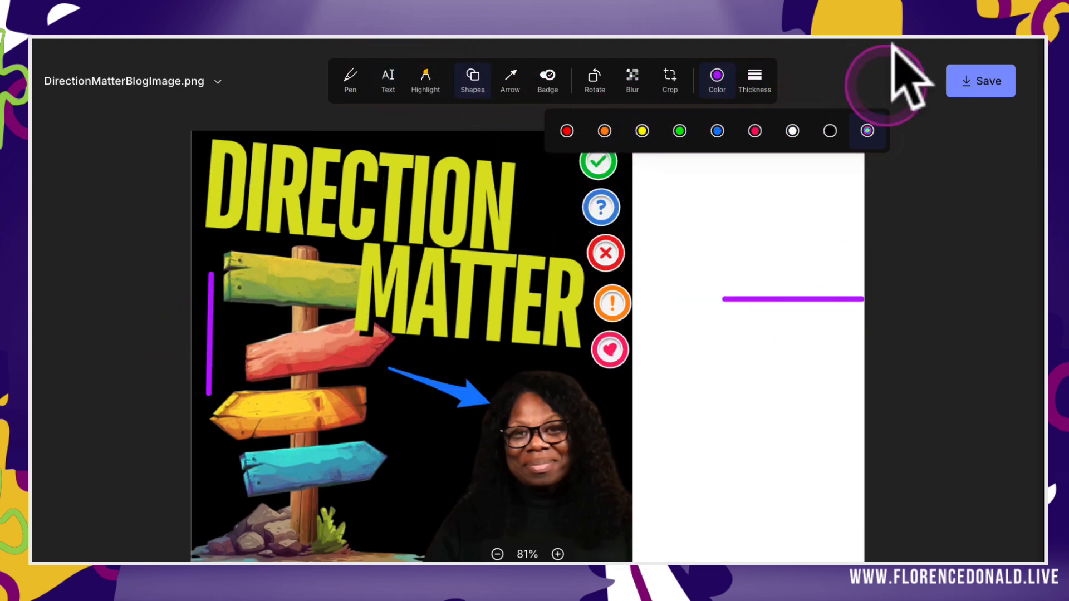
click(904, 81)
click(647, 332)
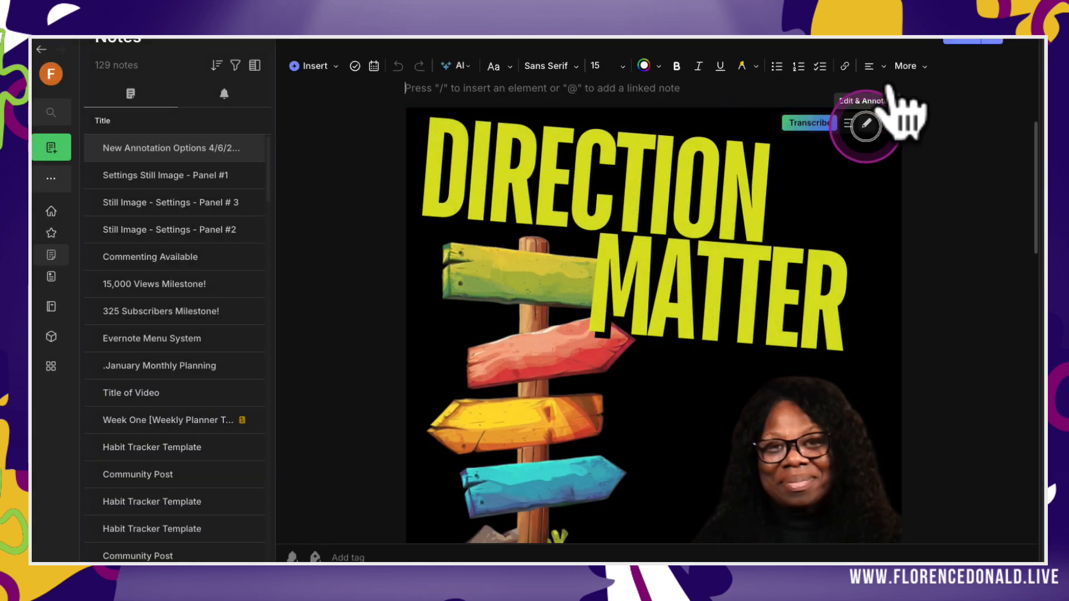
Reopen the image for annotation and draw a short vertical pink line left of the red sign
click(866, 123)
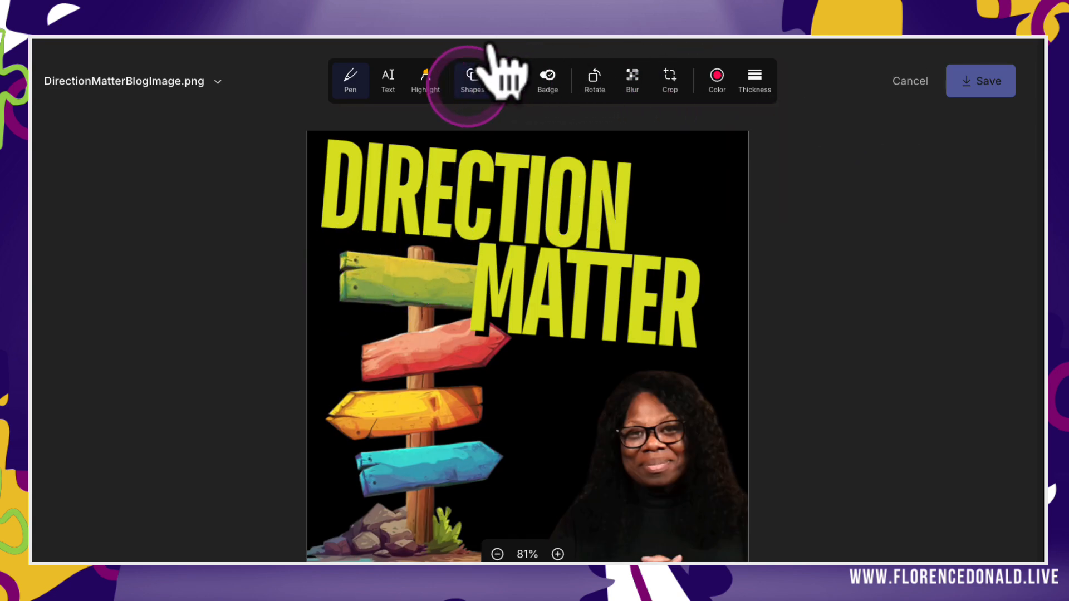
click(471, 82)
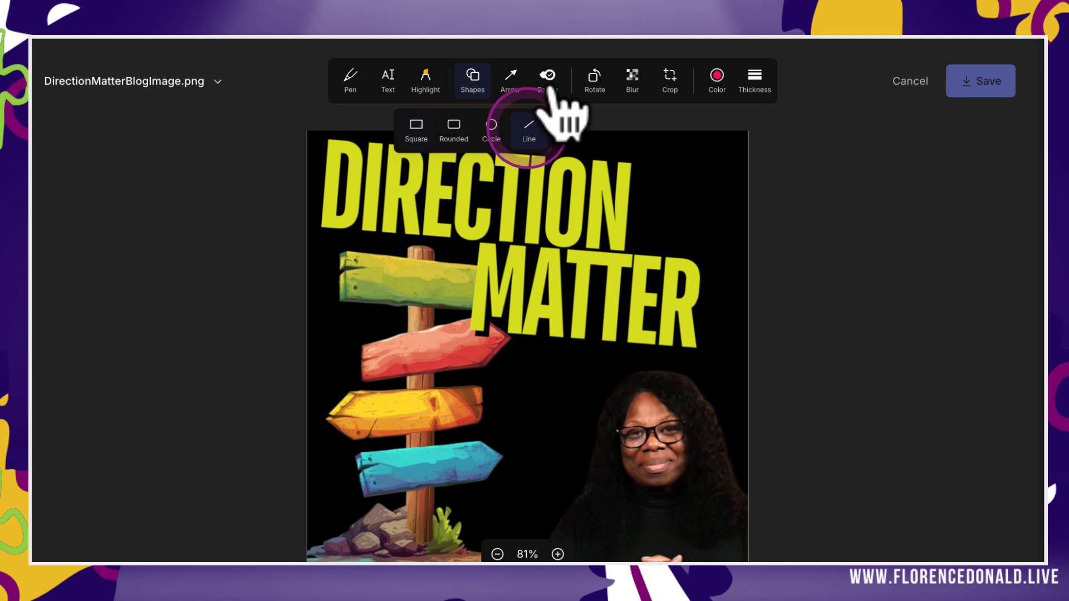
drag(329, 331, 325, 411)
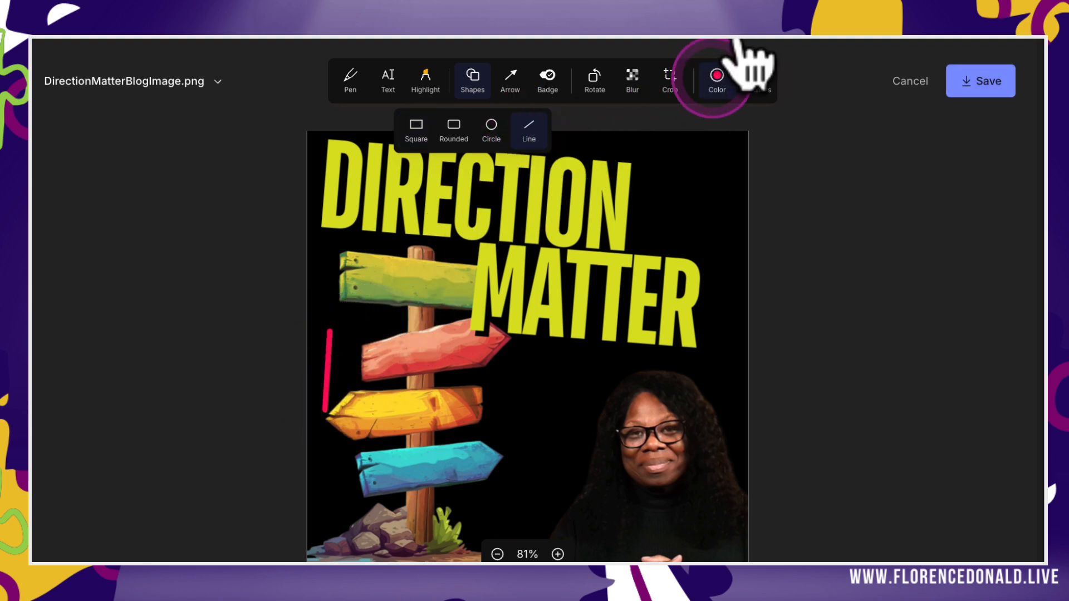
Recolour the pink line beside the red sign magenta using the custom colour wheel and save the annotated image
click(717, 77)
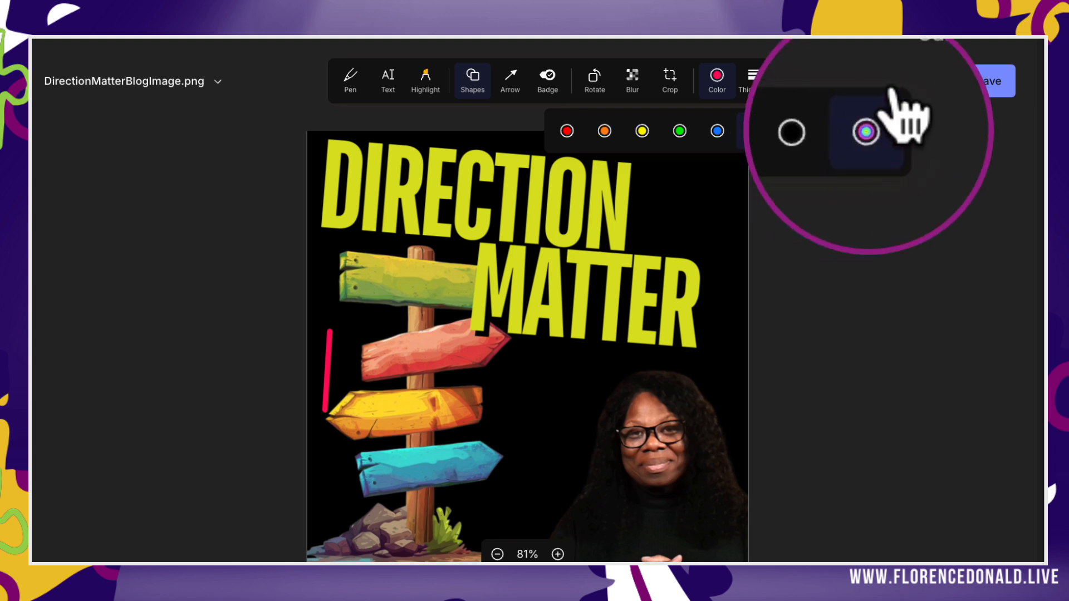
click(868, 131)
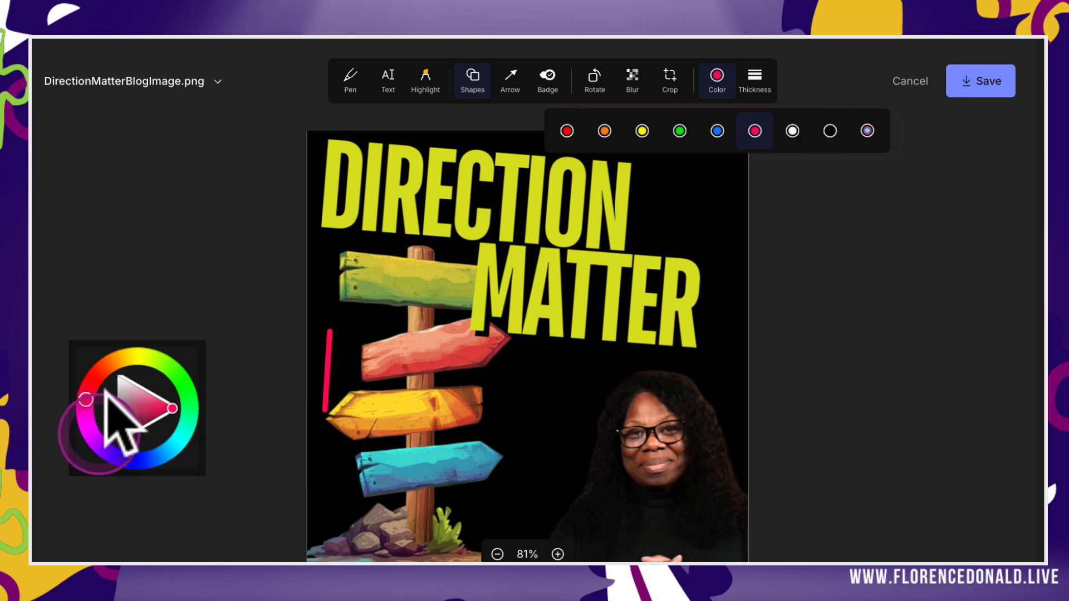
drag(85, 400, 98, 443)
drag(359, 322, 303, 380)
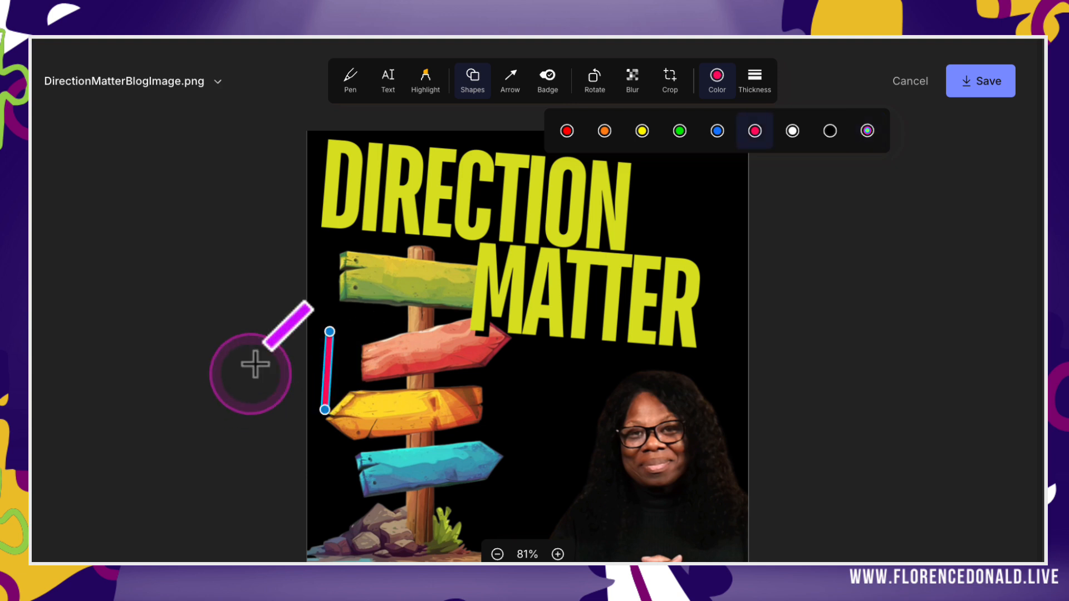
click(755, 131)
click(867, 130)
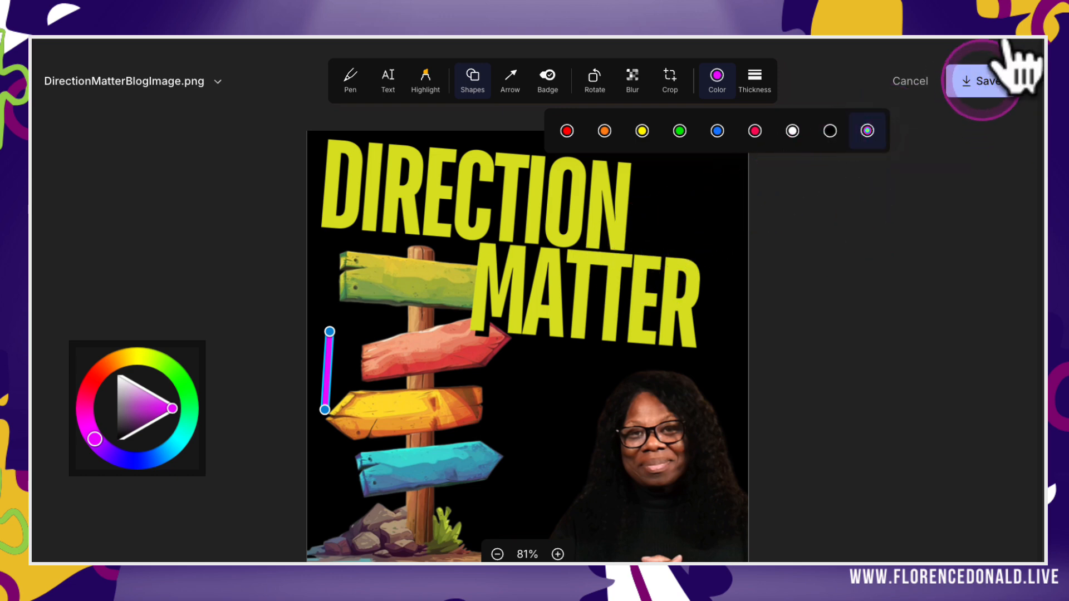
click(985, 80)
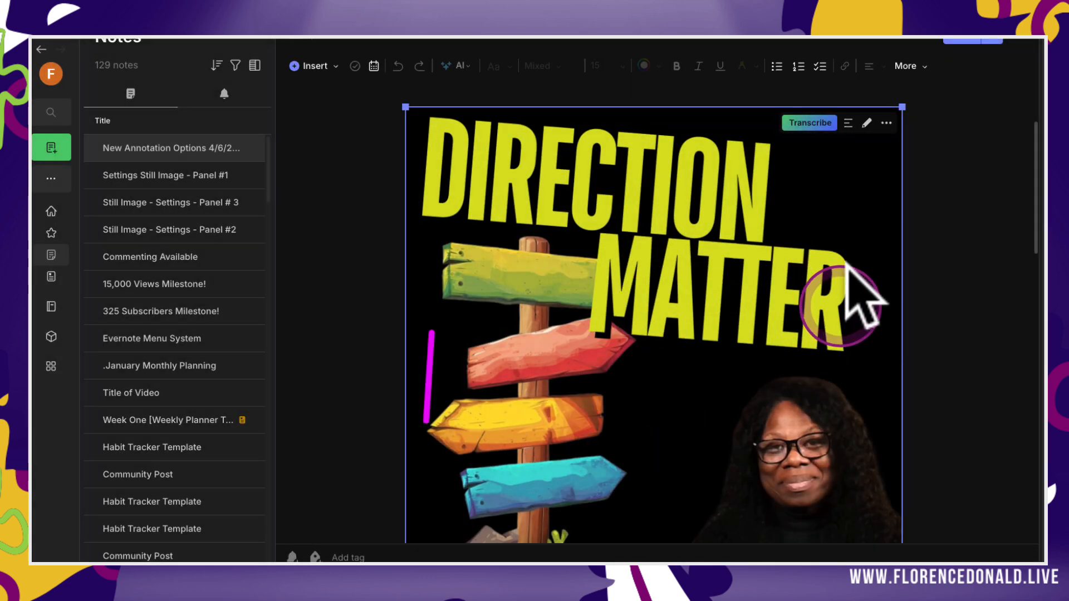
click(443, 350)
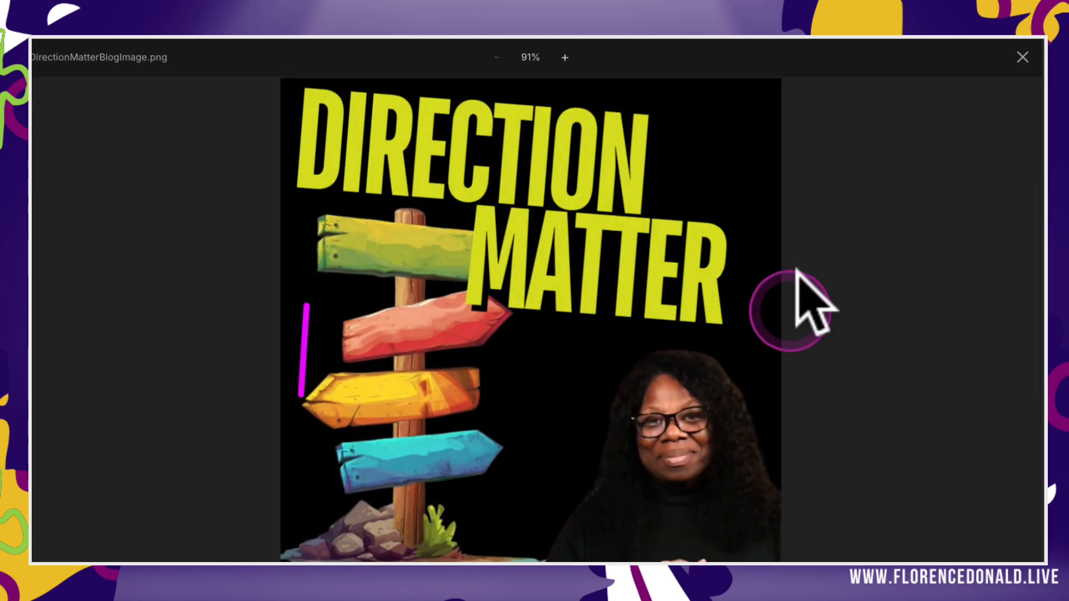
click(910, 270)
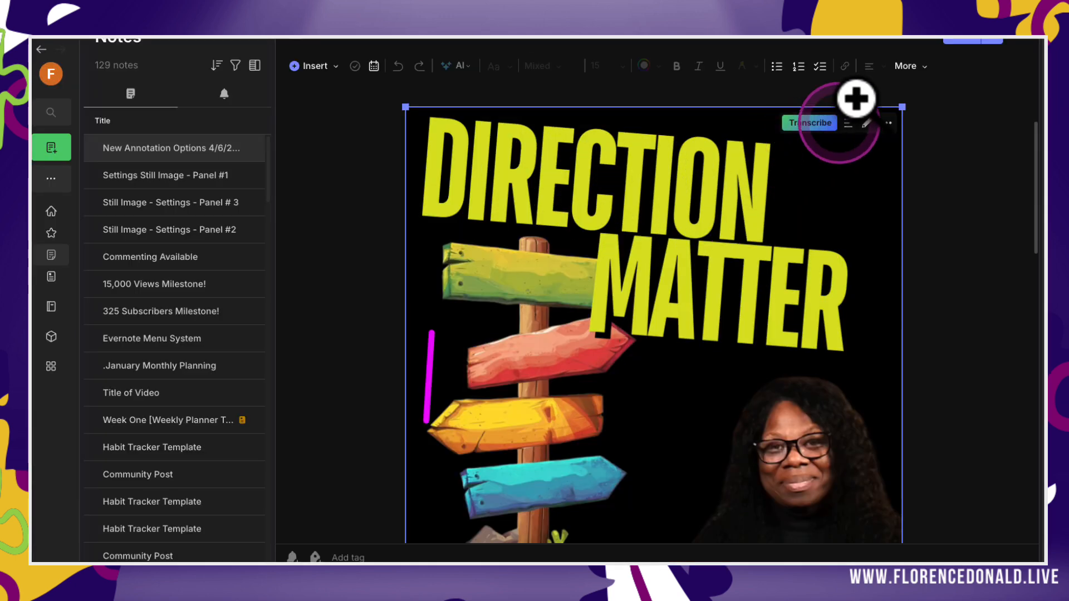
Reopen the image for annotation, place a green checkmark badge in its upper-right corner and save it
click(866, 124)
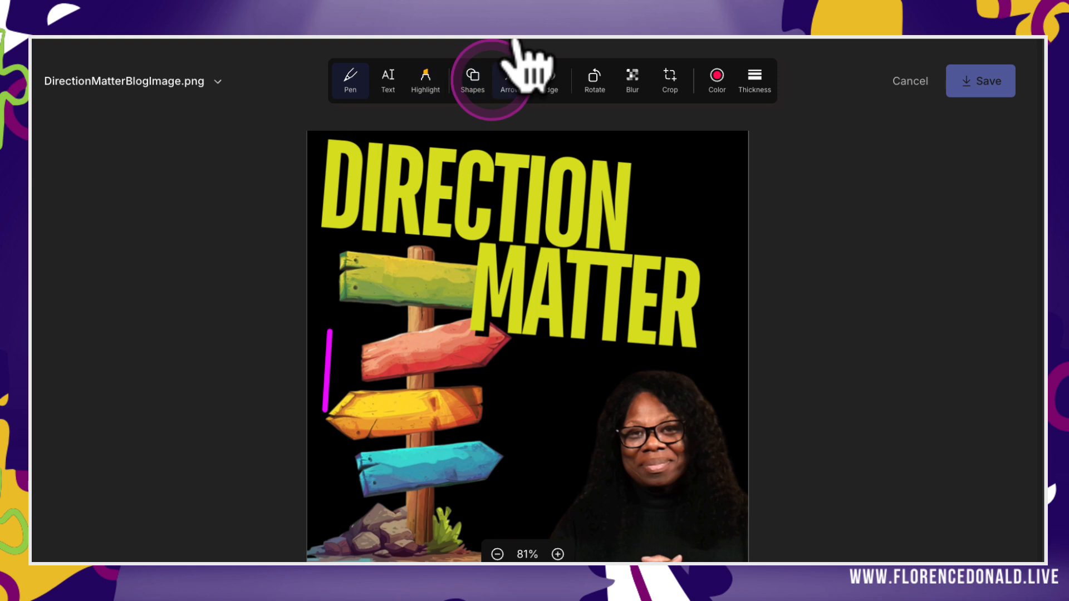
click(551, 75)
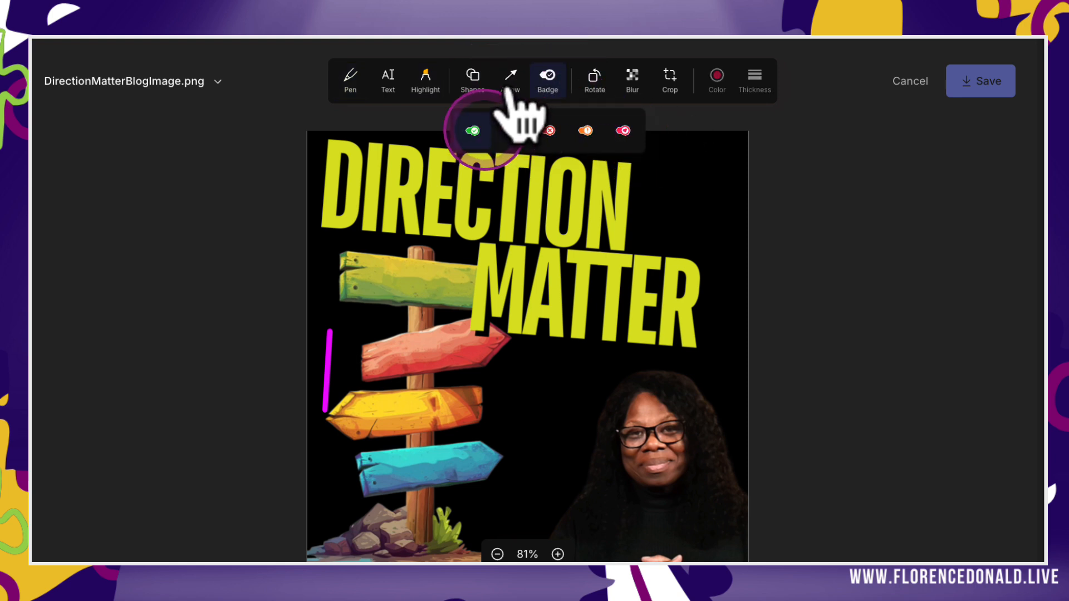
click(473, 130)
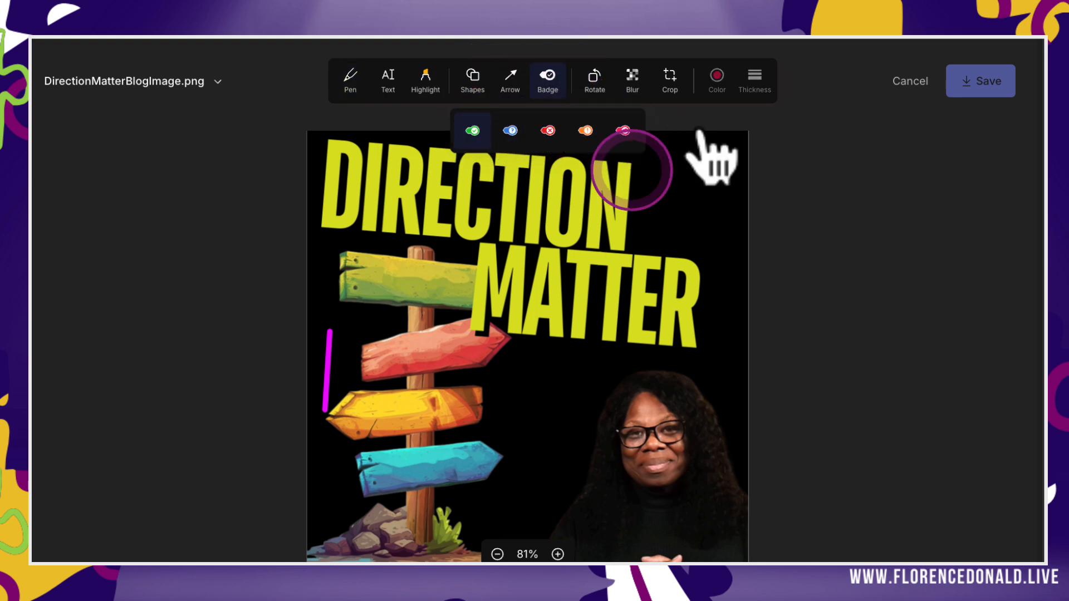
click(716, 178)
click(1004, 81)
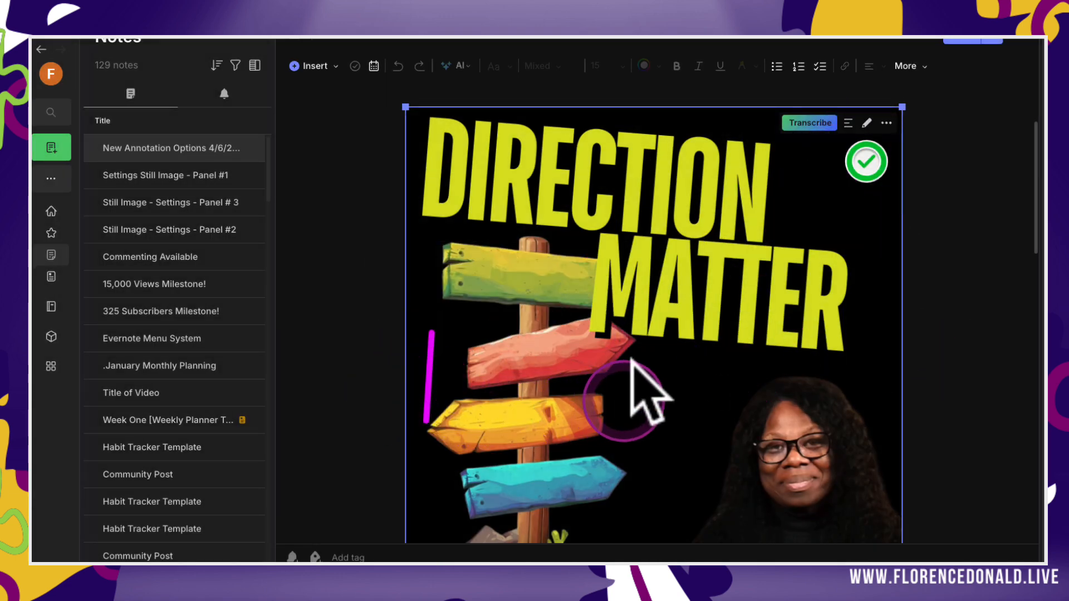
Open the attached Annotating PDFs in Evernote.pdf below the image for editing and annotation
scroll(646, 389, down, 3)
scroll(633, 354, up, 3)
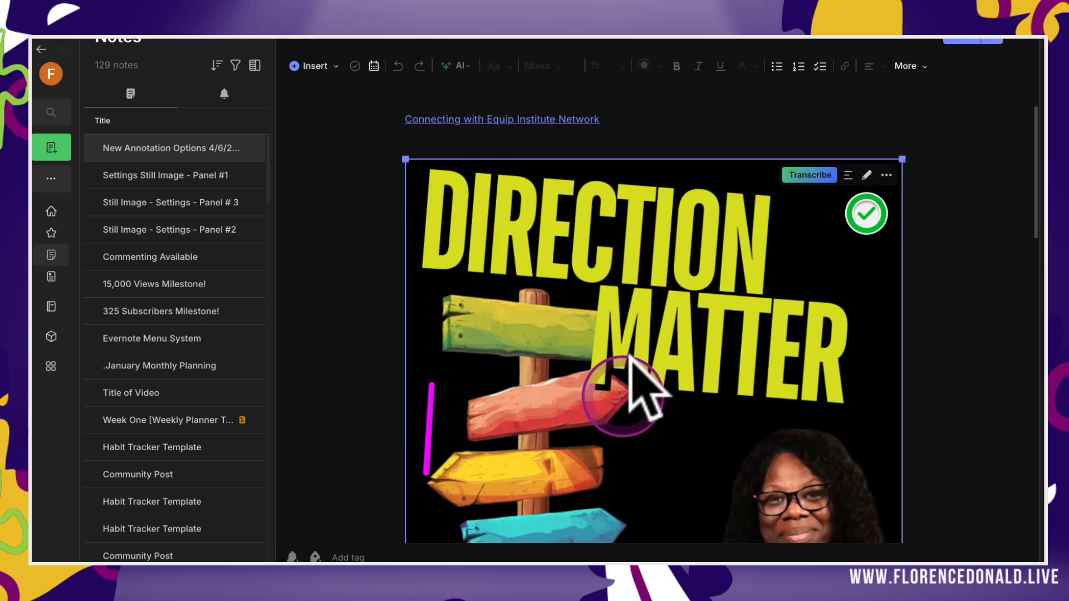
scroll(630, 359, down, 10)
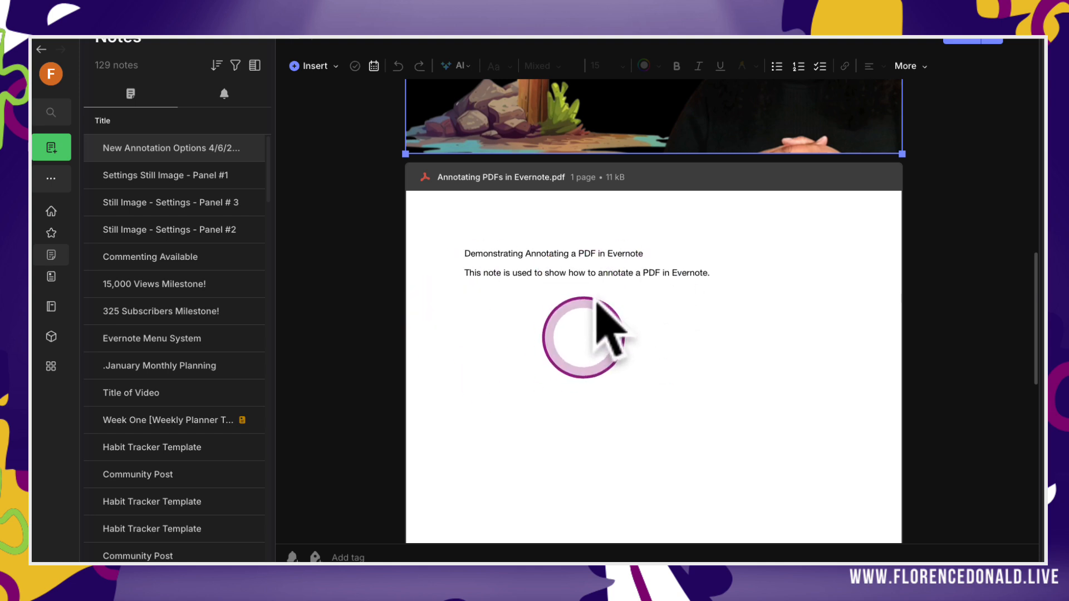
click(628, 278)
click(784, 179)
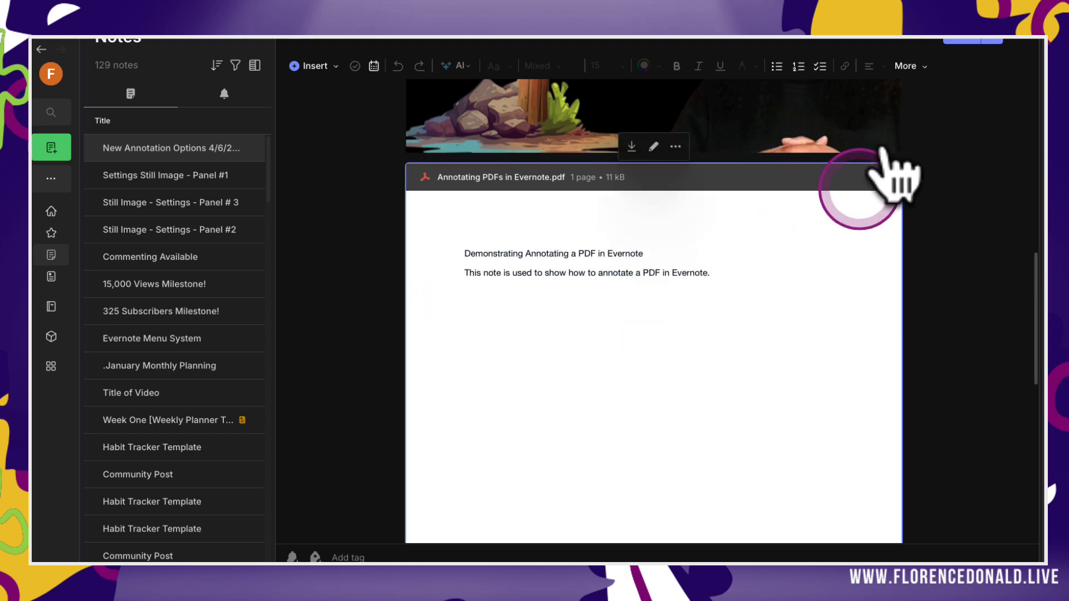
scroll(860, 183, up, 1)
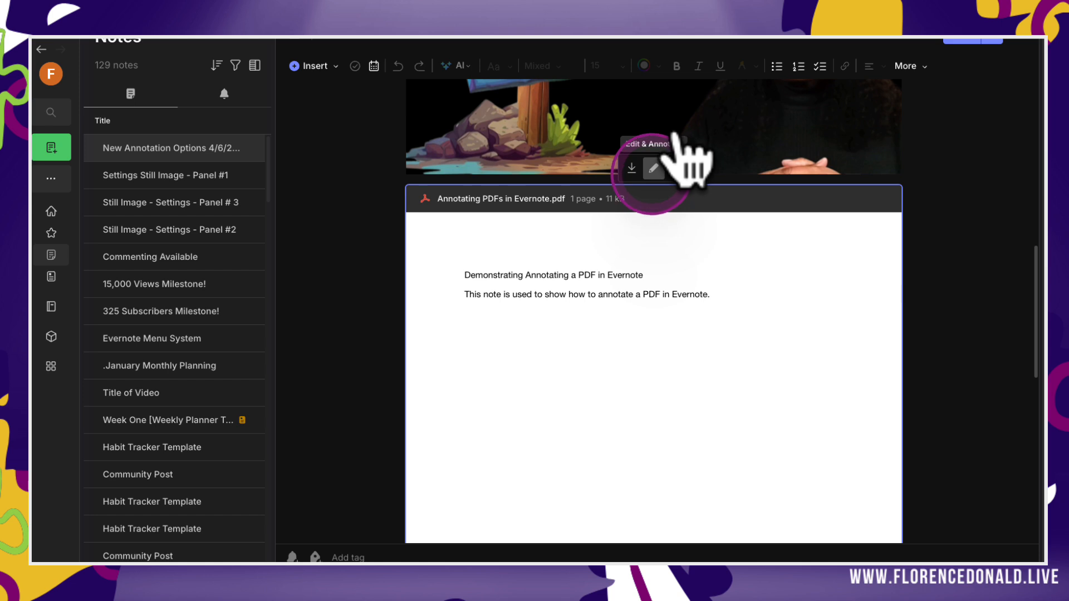
click(652, 169)
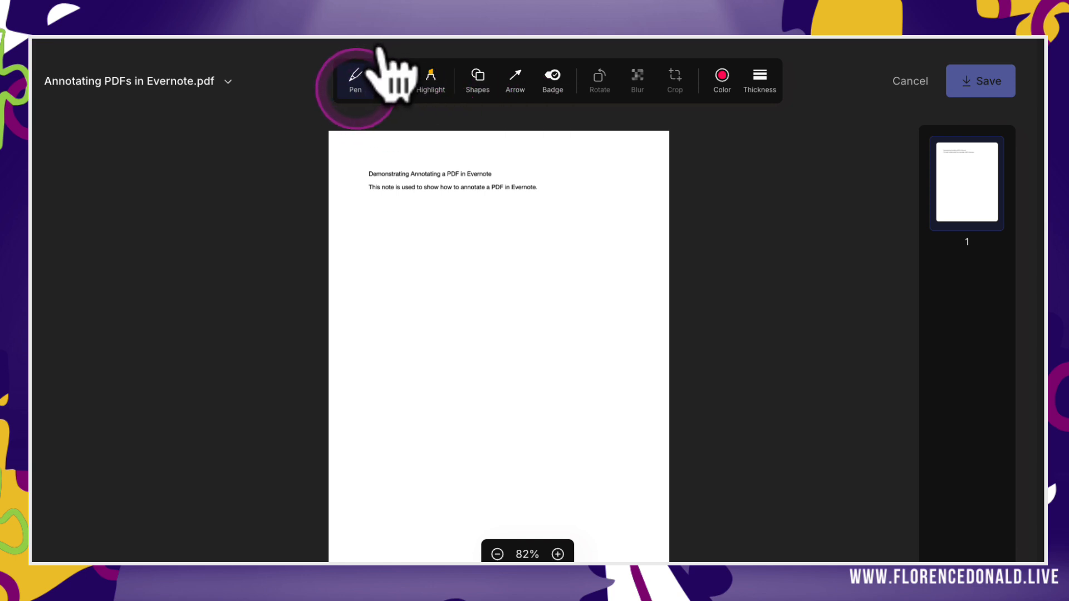
Highlight the word "Evernote" in the first line of the PDF in yellow
click(392, 84)
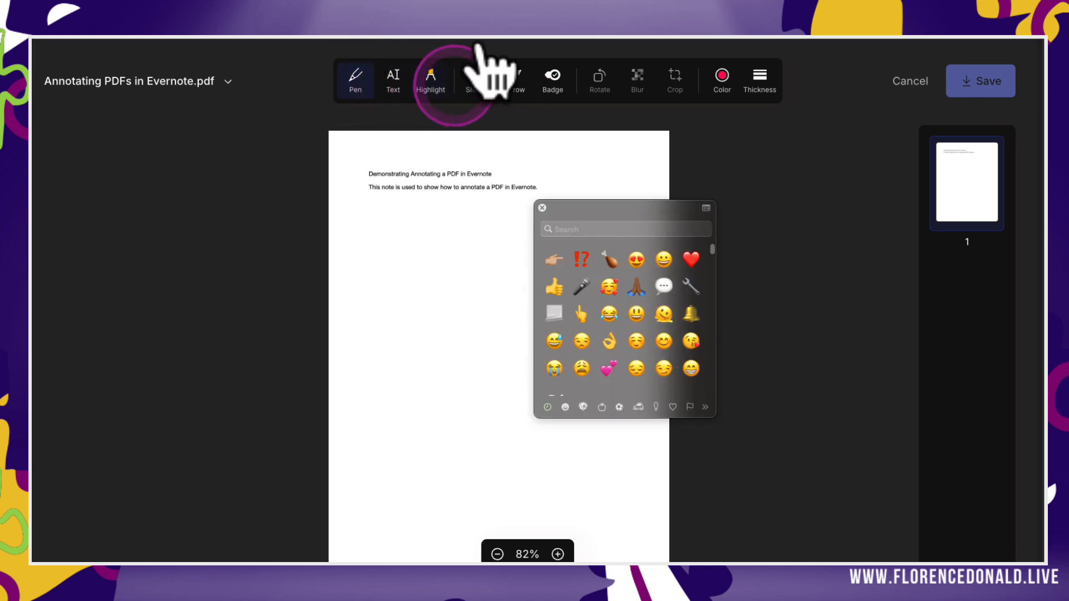
click(541, 207)
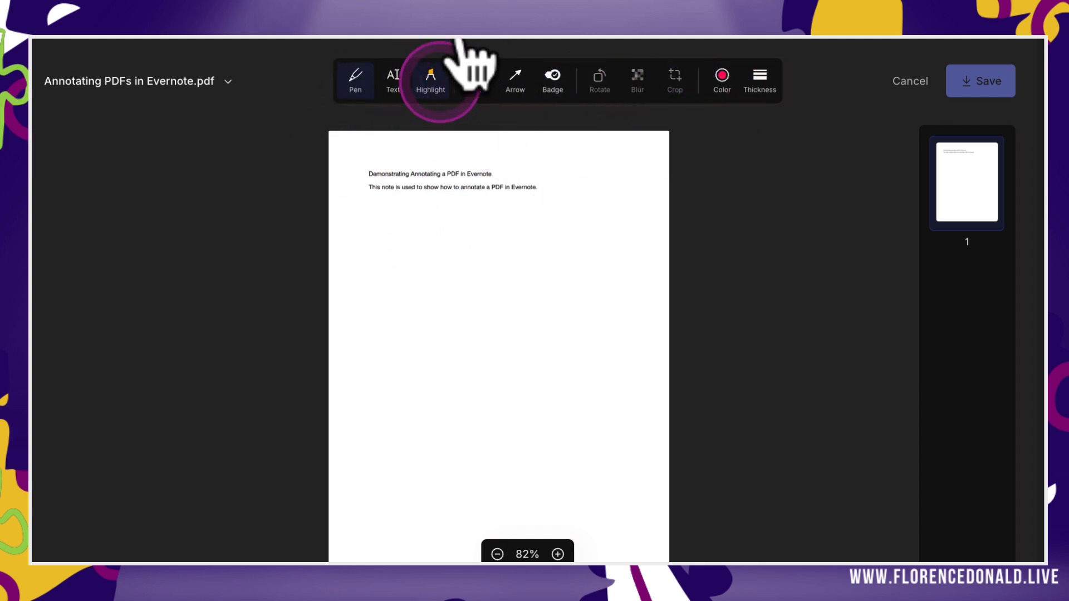
click(434, 79)
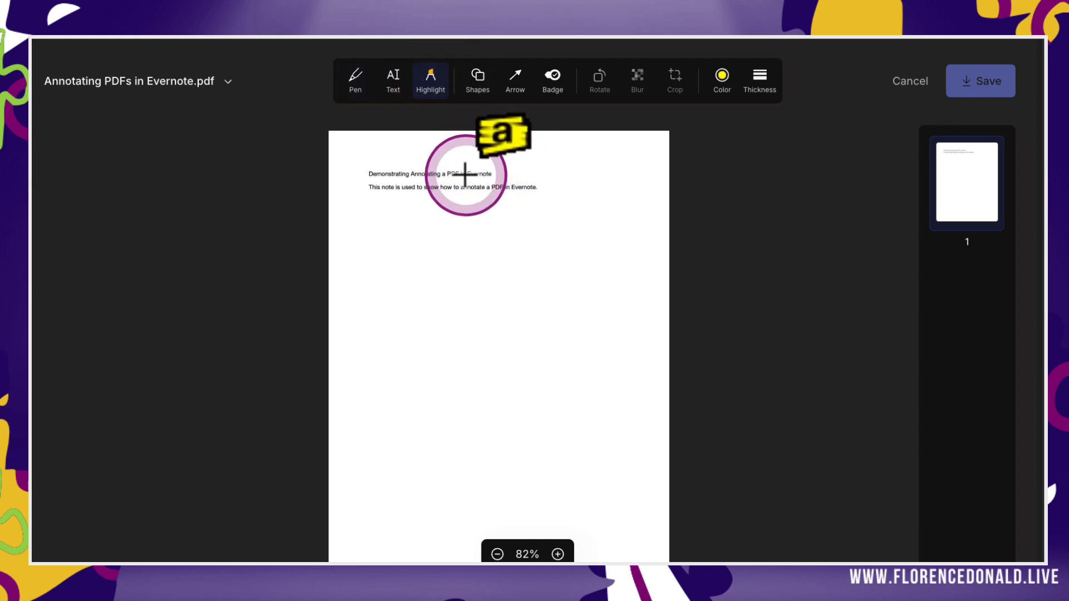
drag(465, 174, 512, 174)
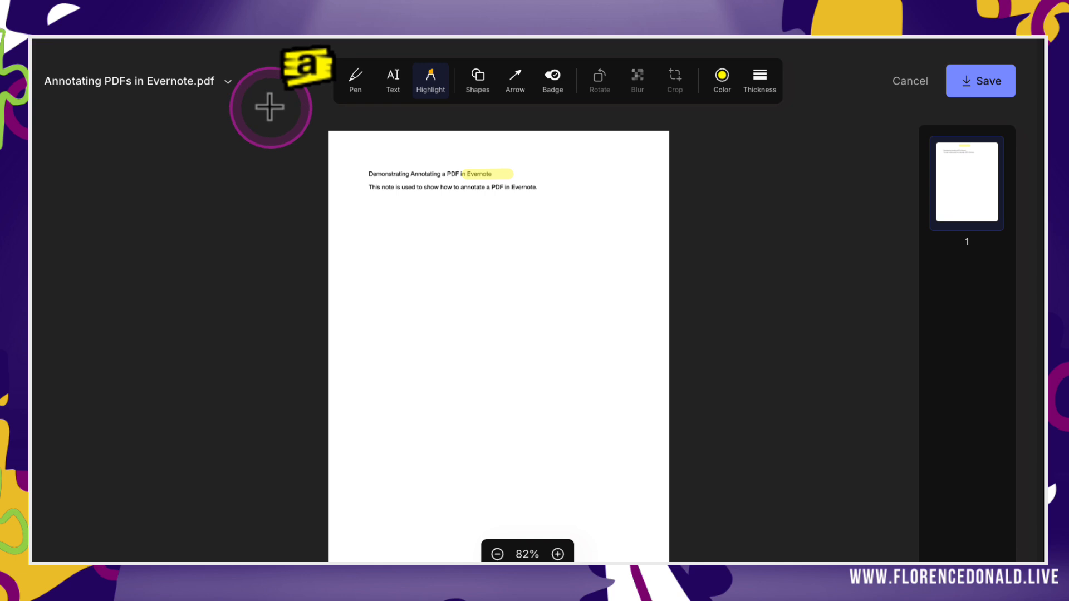
Add the text "Add text to this document." in green below the PDF's existing lines and save the annotated PDF
click(393, 78)
click(382, 217)
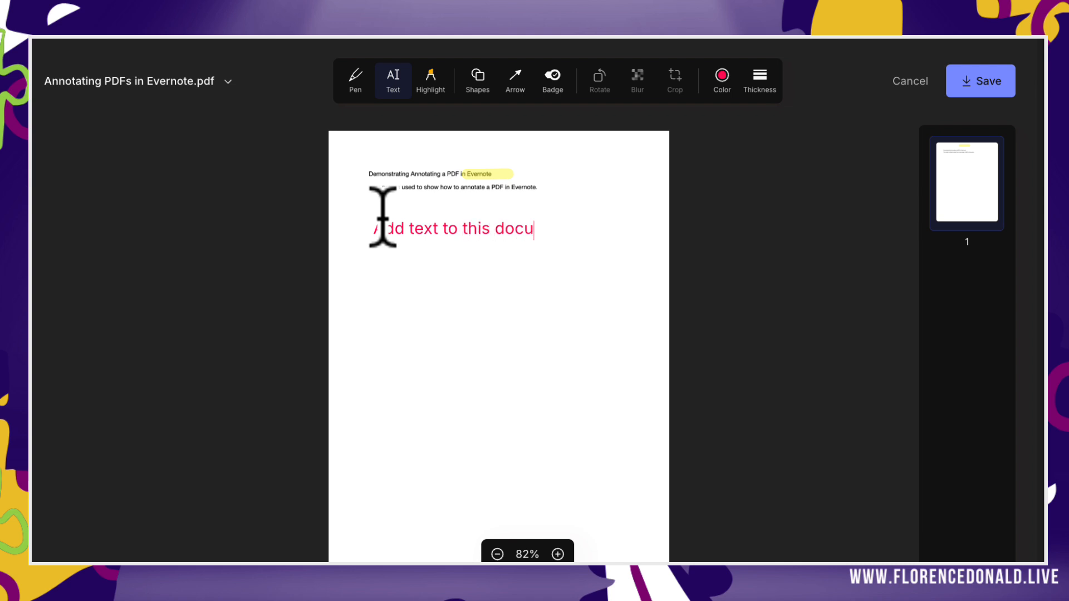
drag(585, 226, 369, 225)
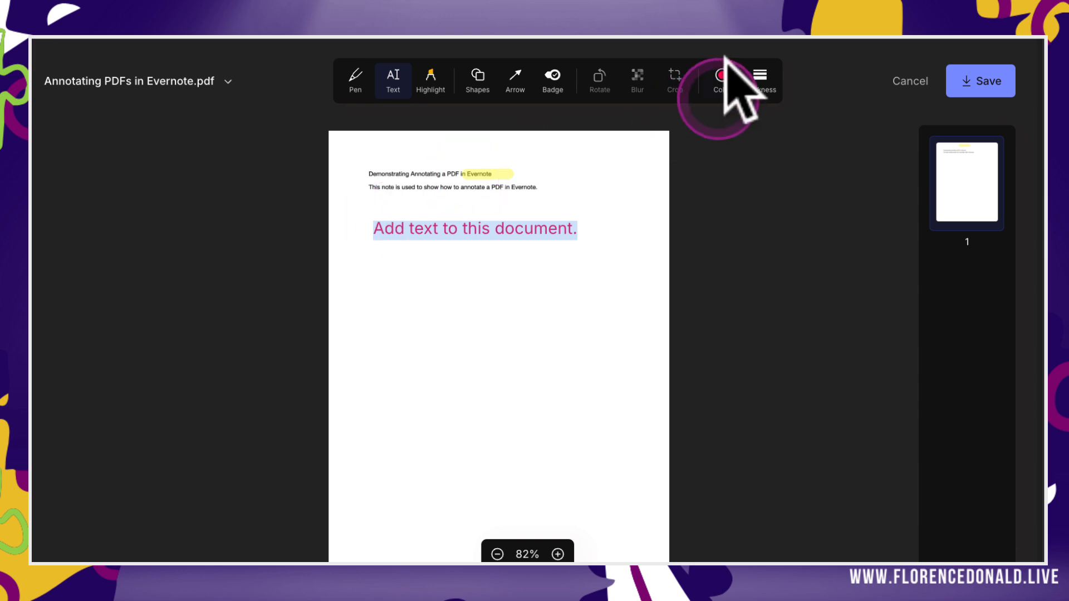
click(724, 81)
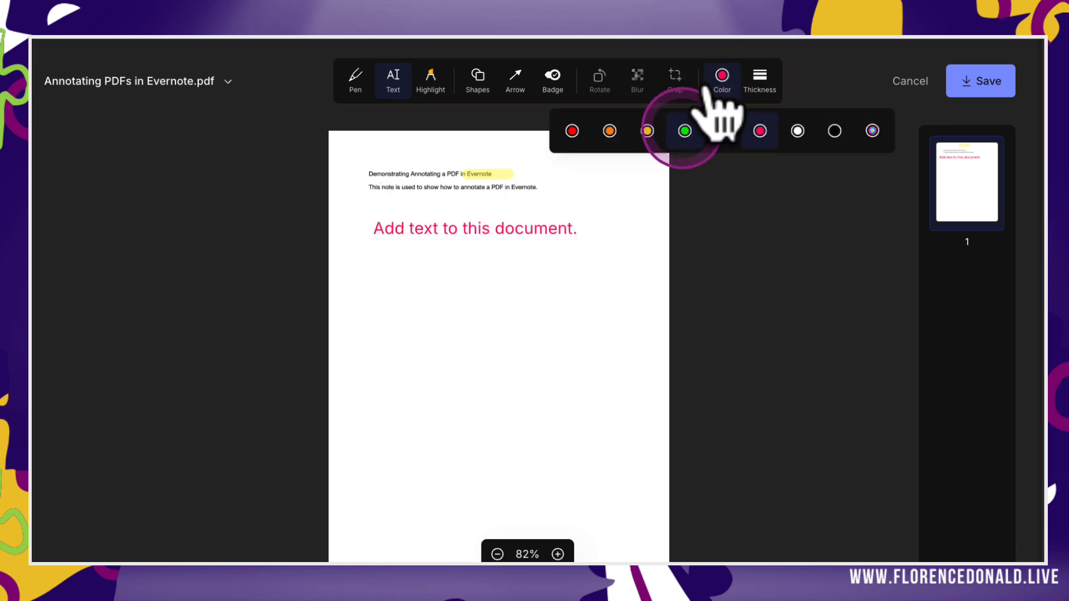
click(685, 131)
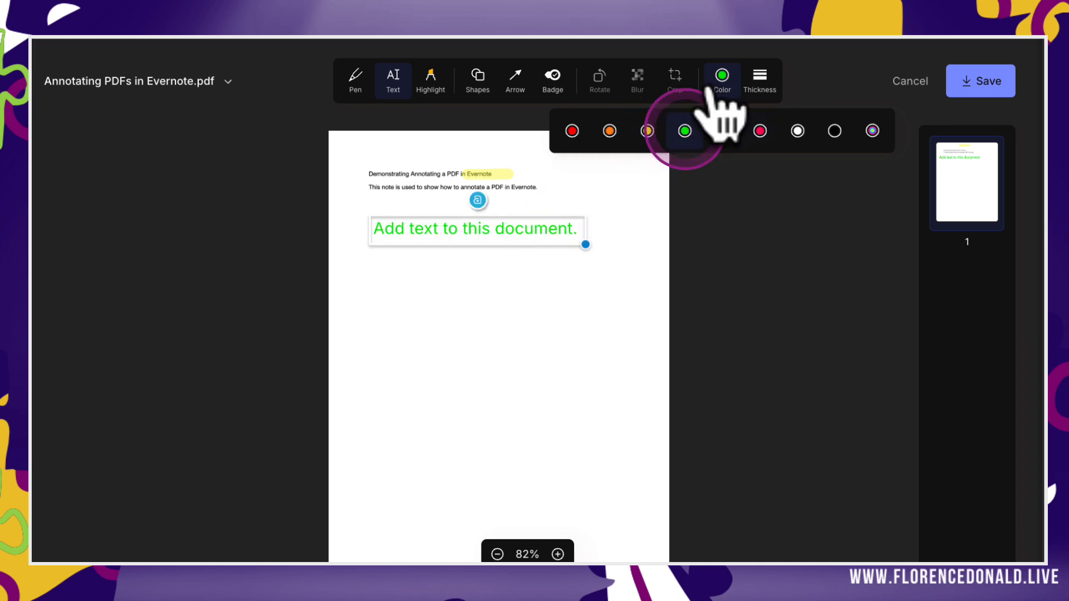
click(581, 324)
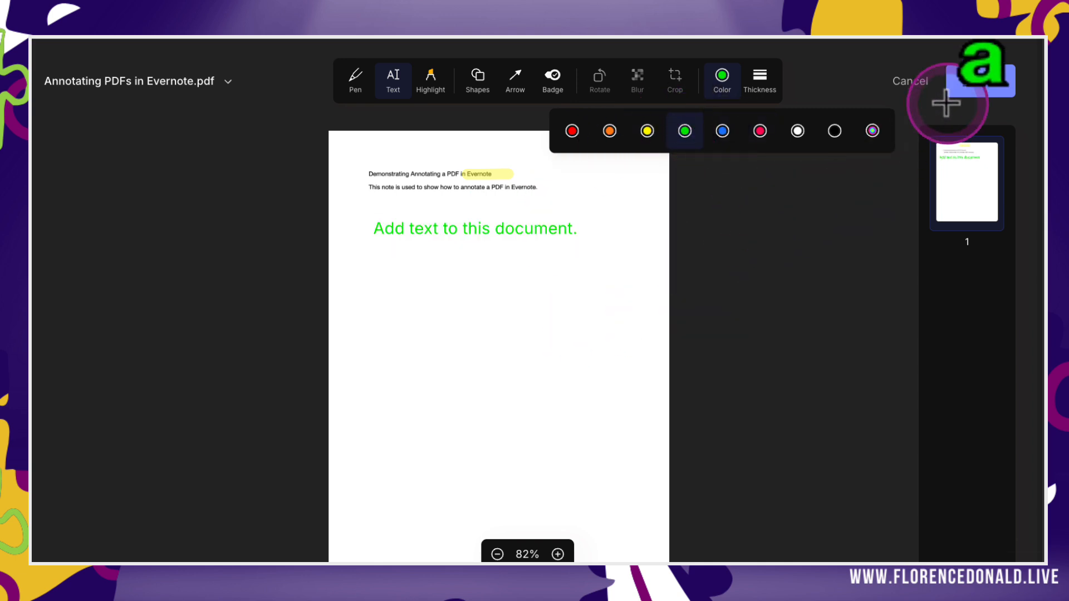
click(1002, 79)
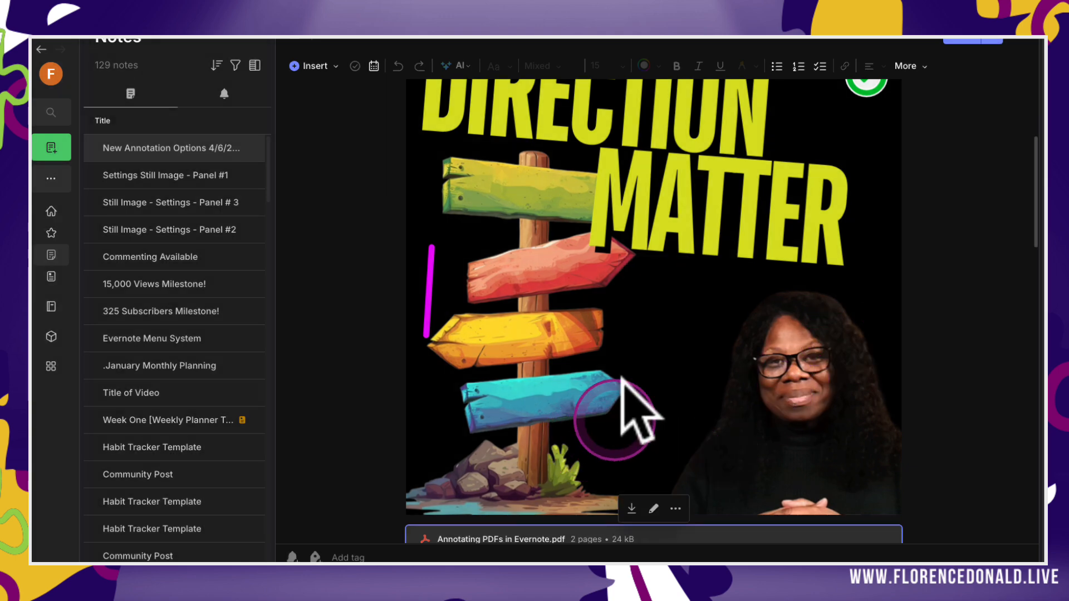
scroll(624, 384, down, 8)
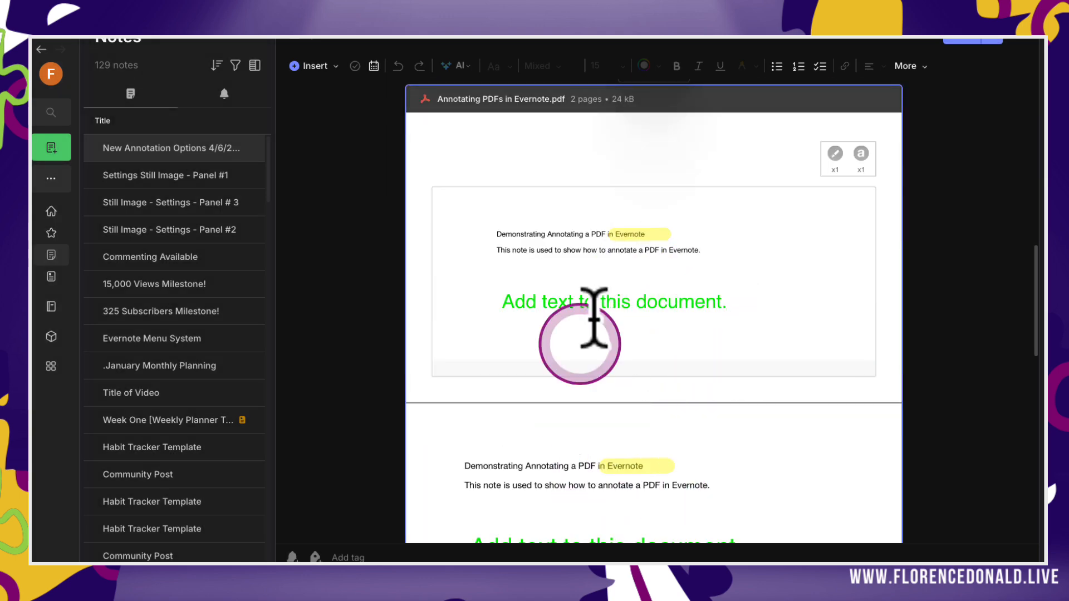